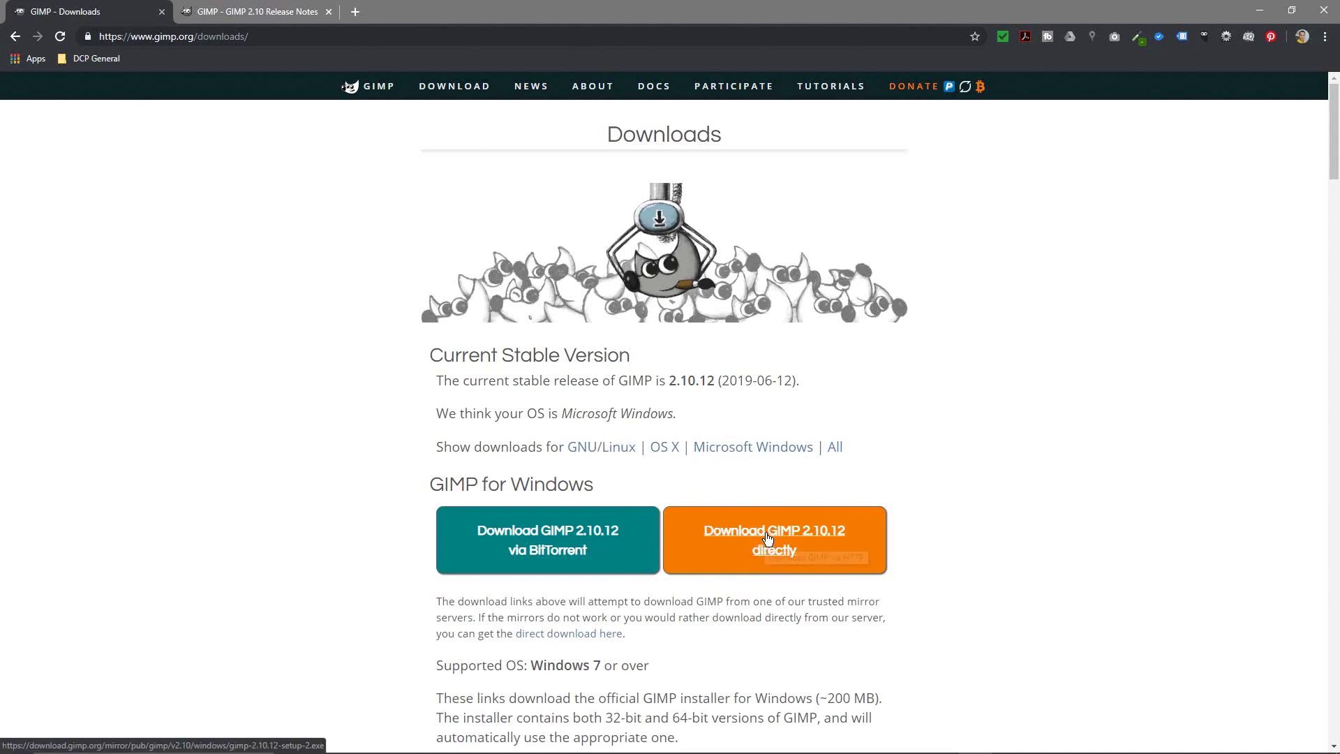
# - Download the GIMP 2.10.12 Windows installer directly from the GIMP downloads page
pyautogui.click(768, 536)
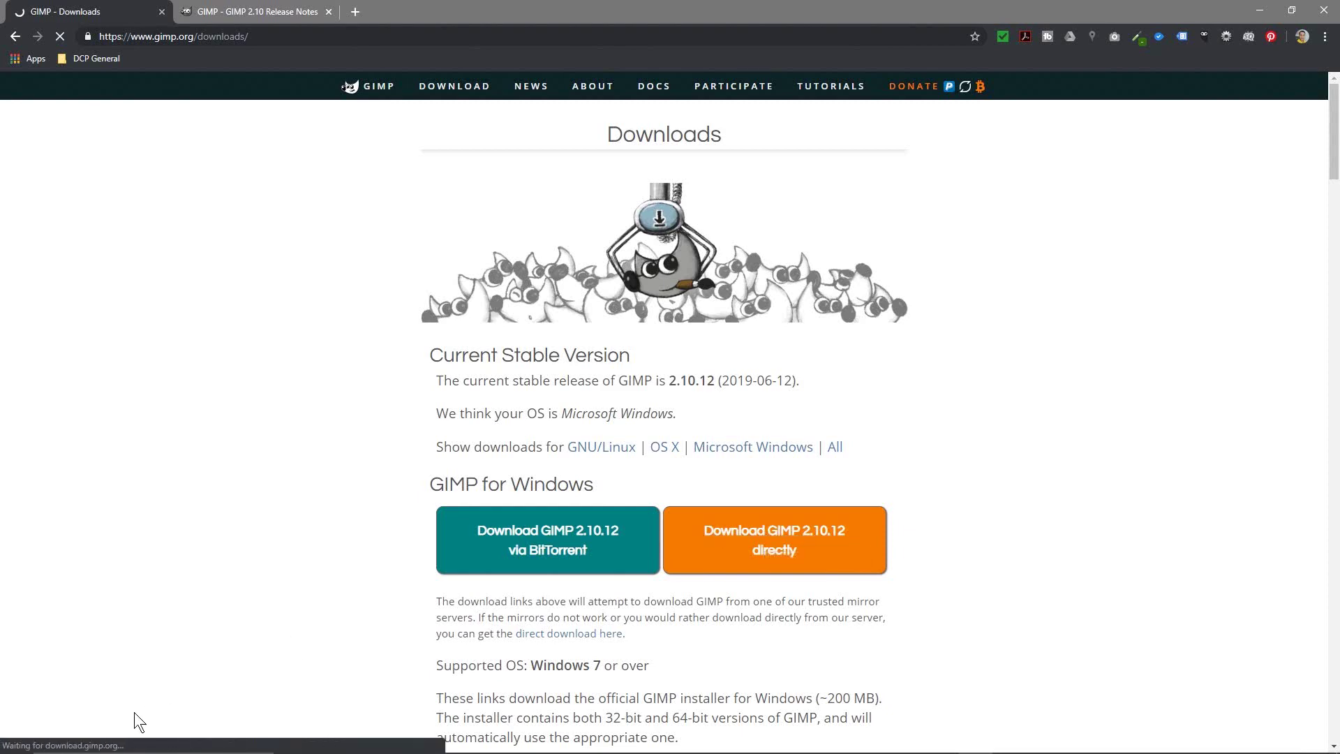
# - Skim the GIMP 2.10 release notes for the new tools, layer features, file formats and photography improvements
pyautogui.click(265, 12)
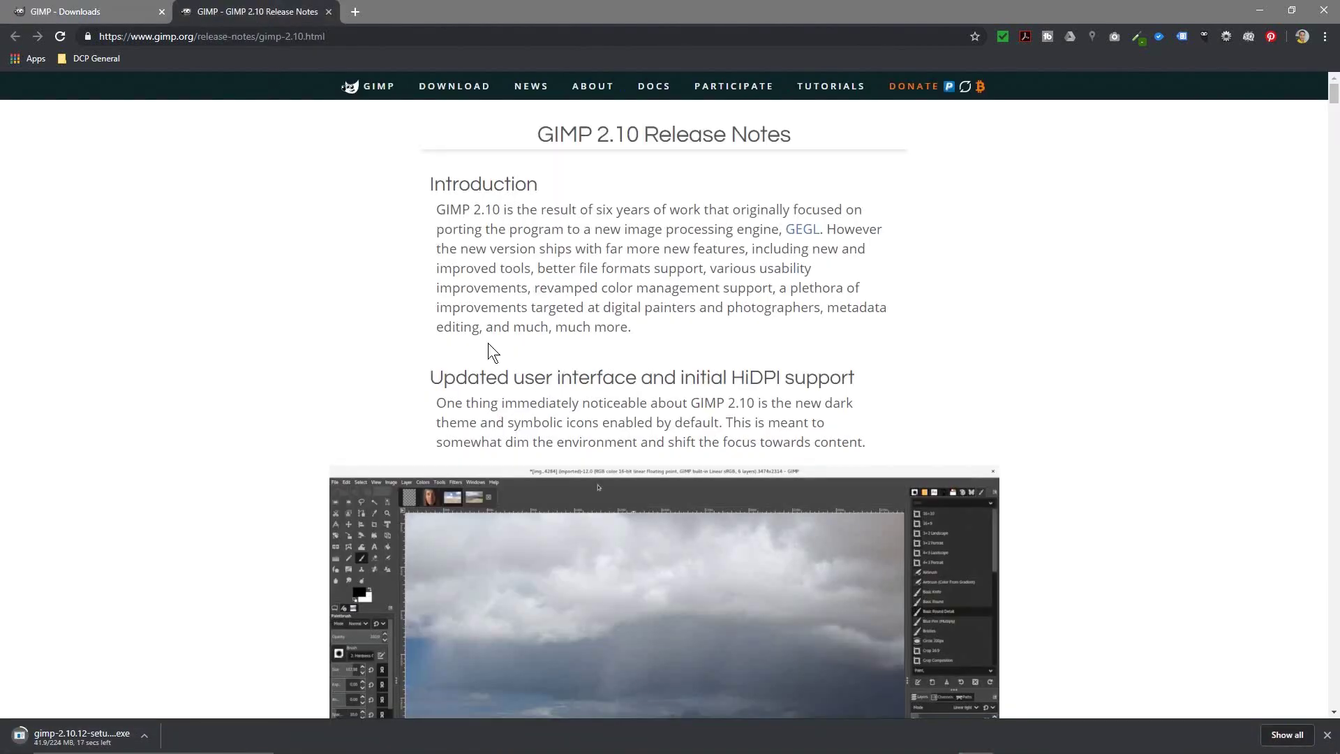
pyautogui.scroll(-20, 489, 341)
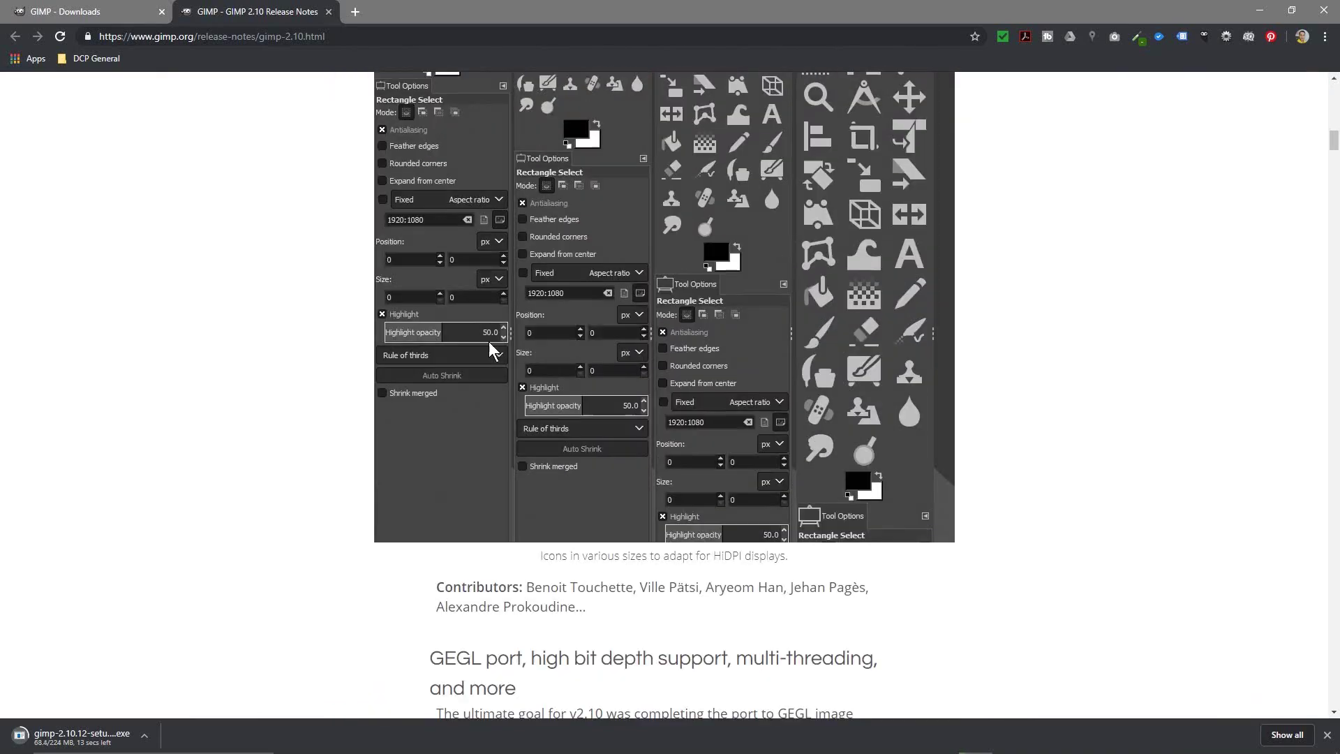
pyautogui.scroll(-20, 489, 341)
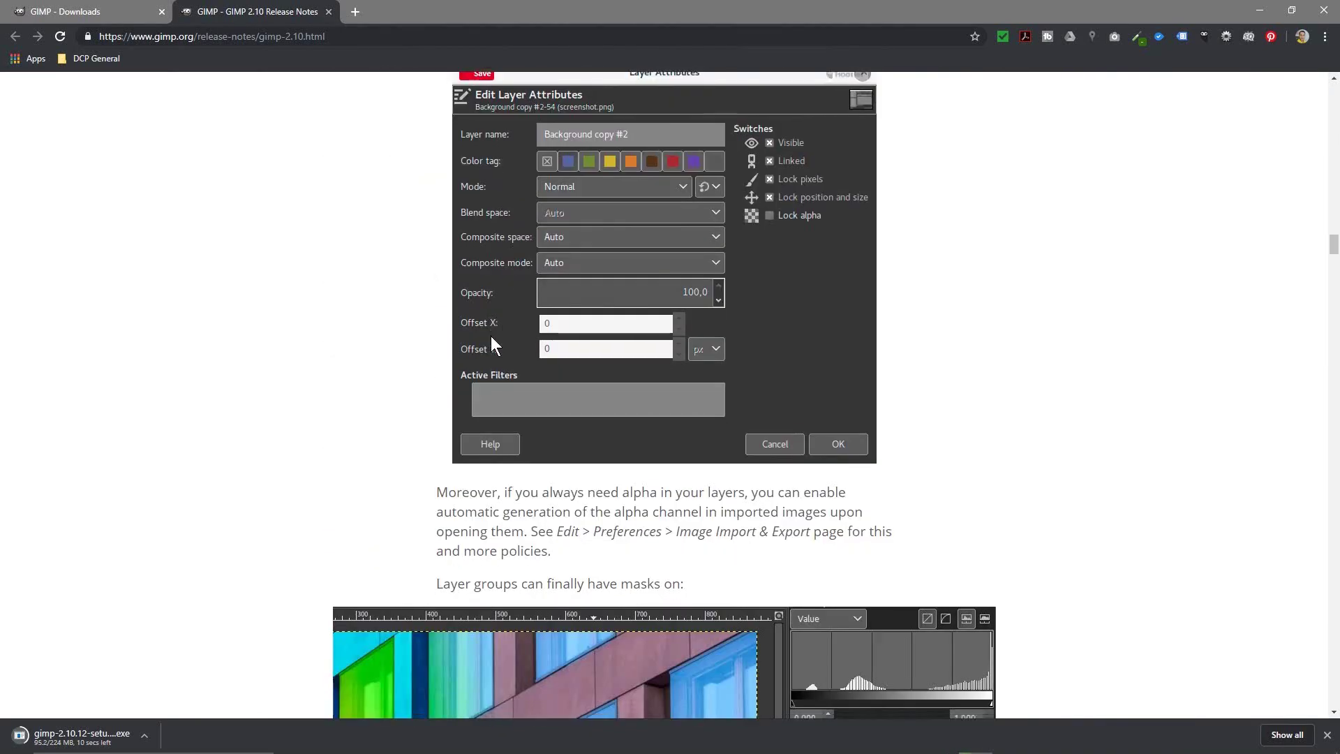
pyautogui.scroll(-15, 491, 337)
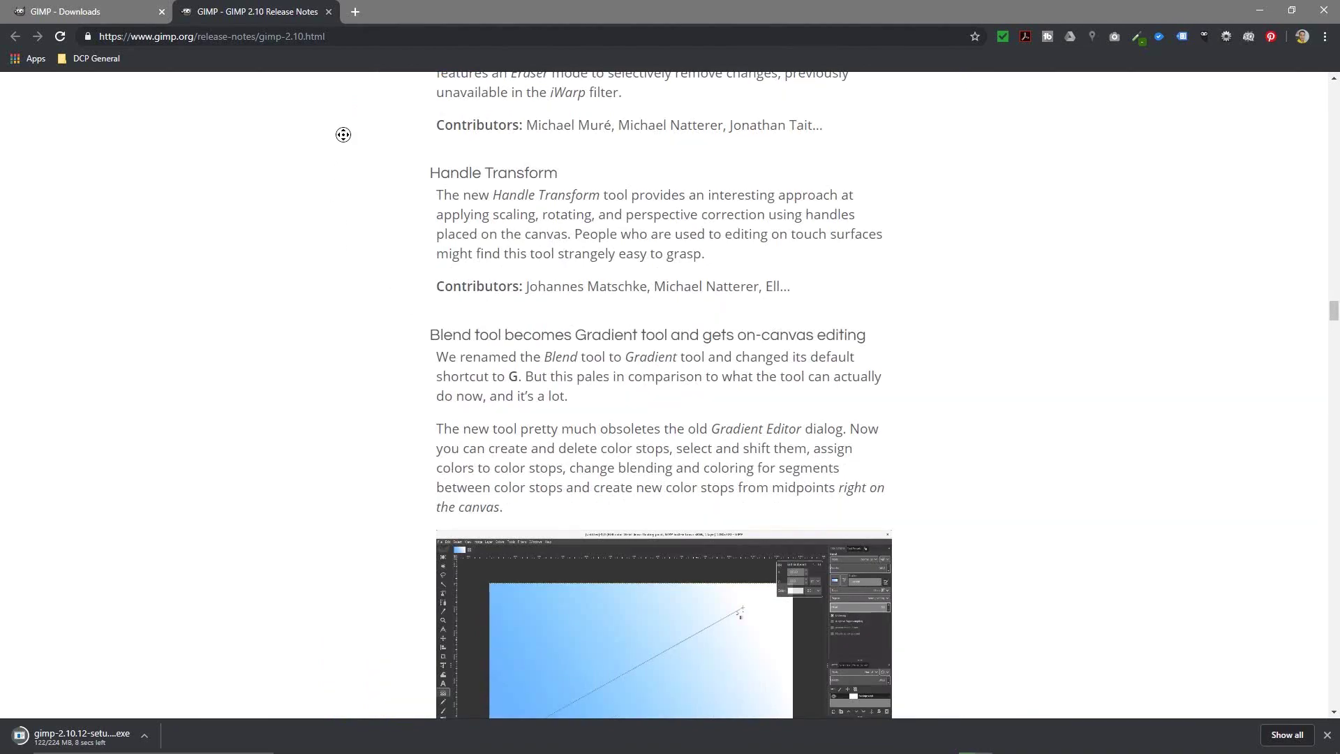
pyautogui.scroll(-20, 343, 134)
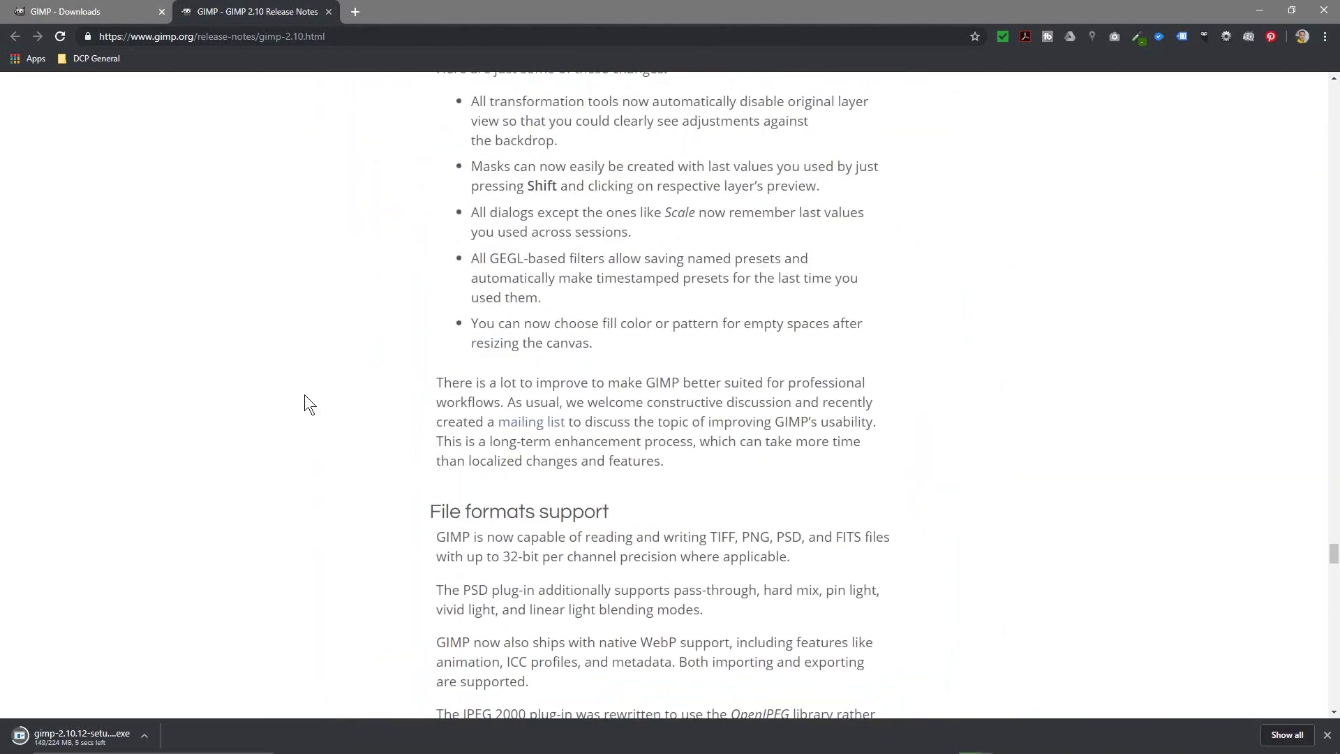
pyautogui.scroll(20, 305, 396)
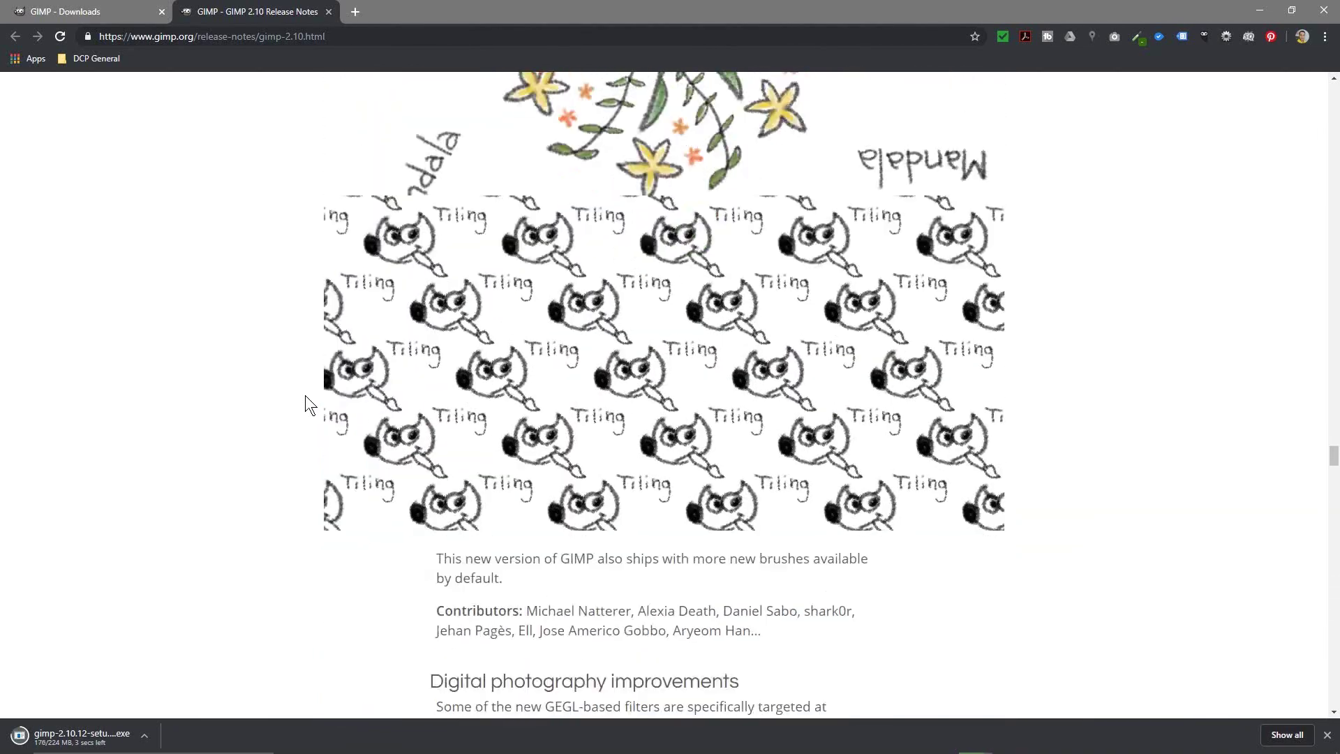
pyautogui.scroll(-20, 304, 395)
pyautogui.scroll(8, 304, 395)
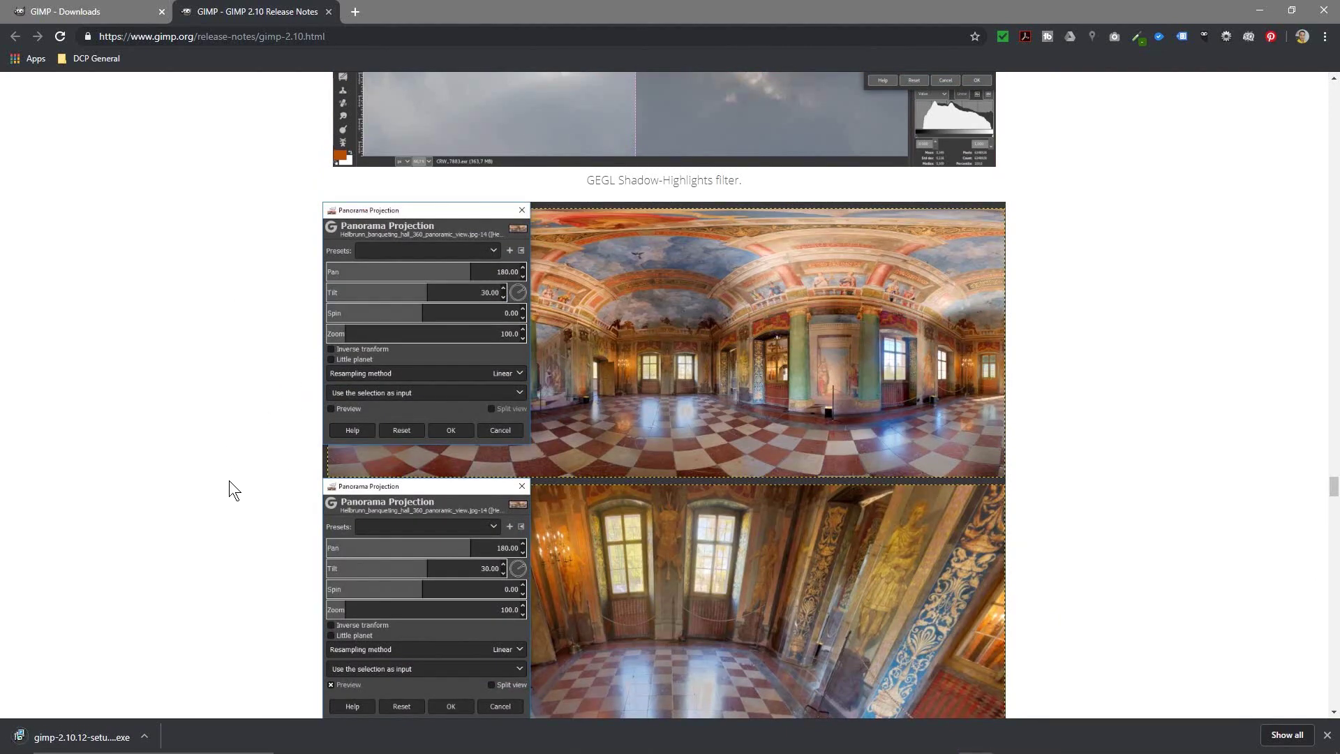
pyautogui.scroll(20, 244, 363)
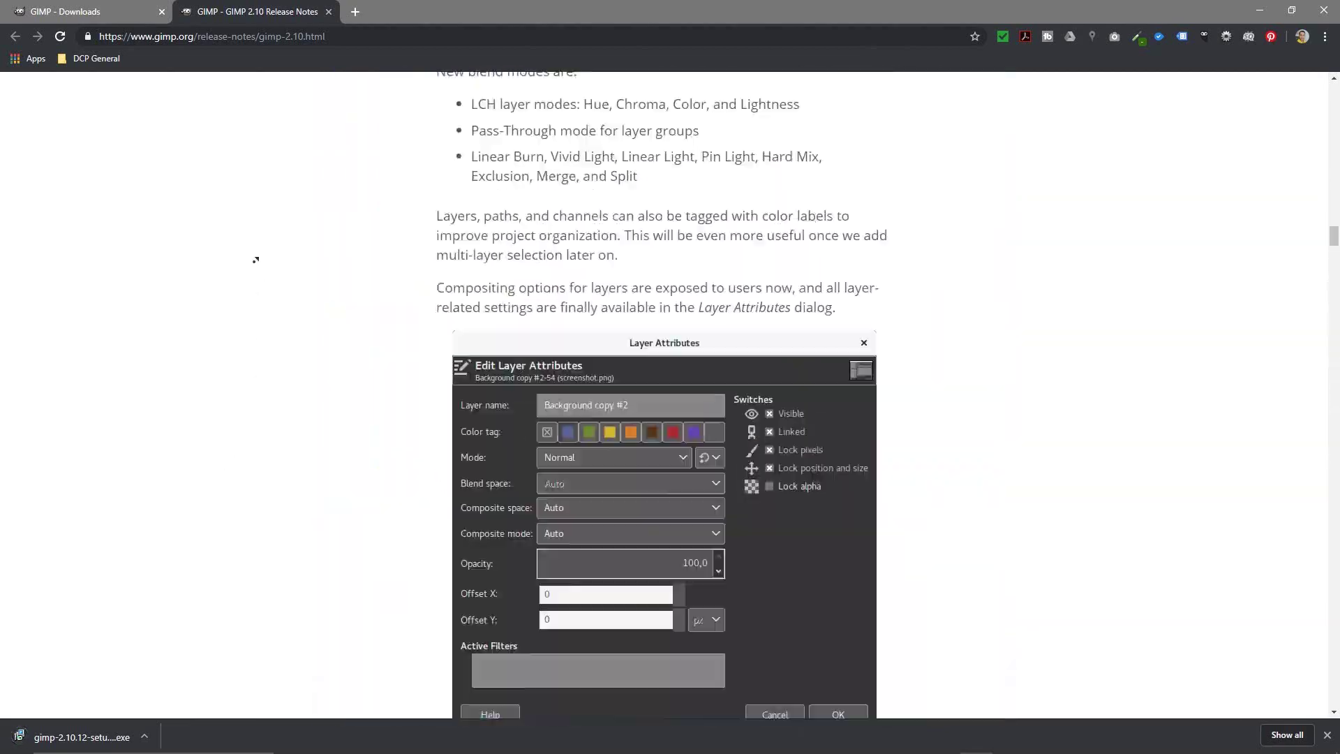
pyautogui.scroll(10, 256, 260)
pyautogui.scroll(20, 311, 423)
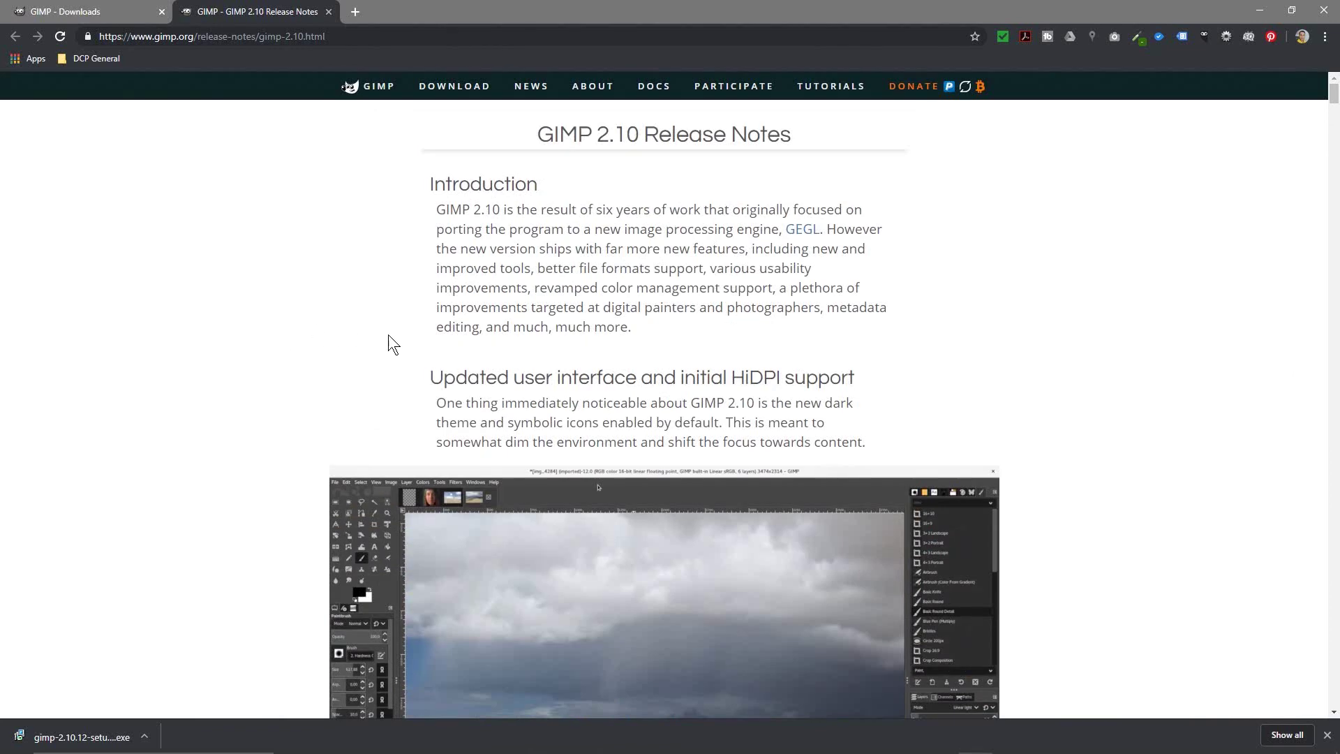
# - Dismiss the Norton notification and review the release notes' introduction and updated user interface section
pyautogui.doubleClick(544, 133)
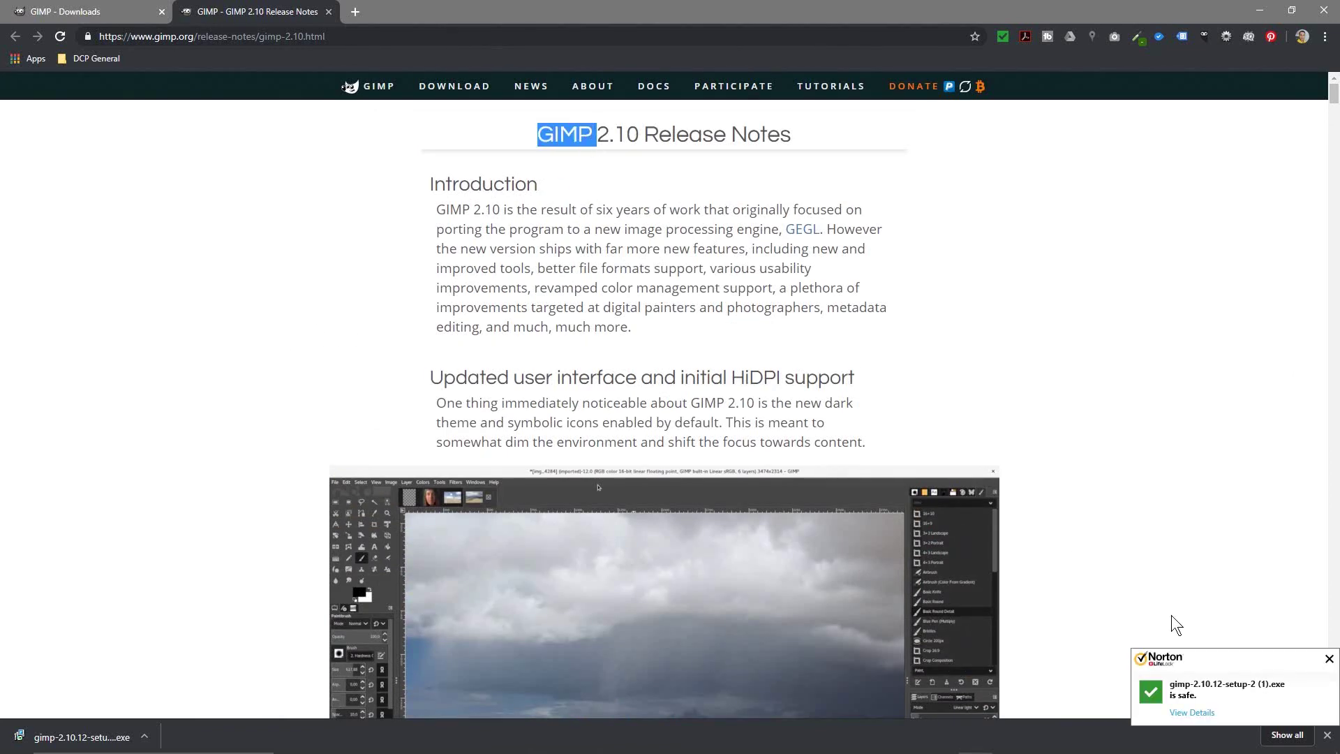
pyautogui.click(1330, 659)
pyautogui.click(517, 233)
pyautogui.scroll(-4, 312, 371)
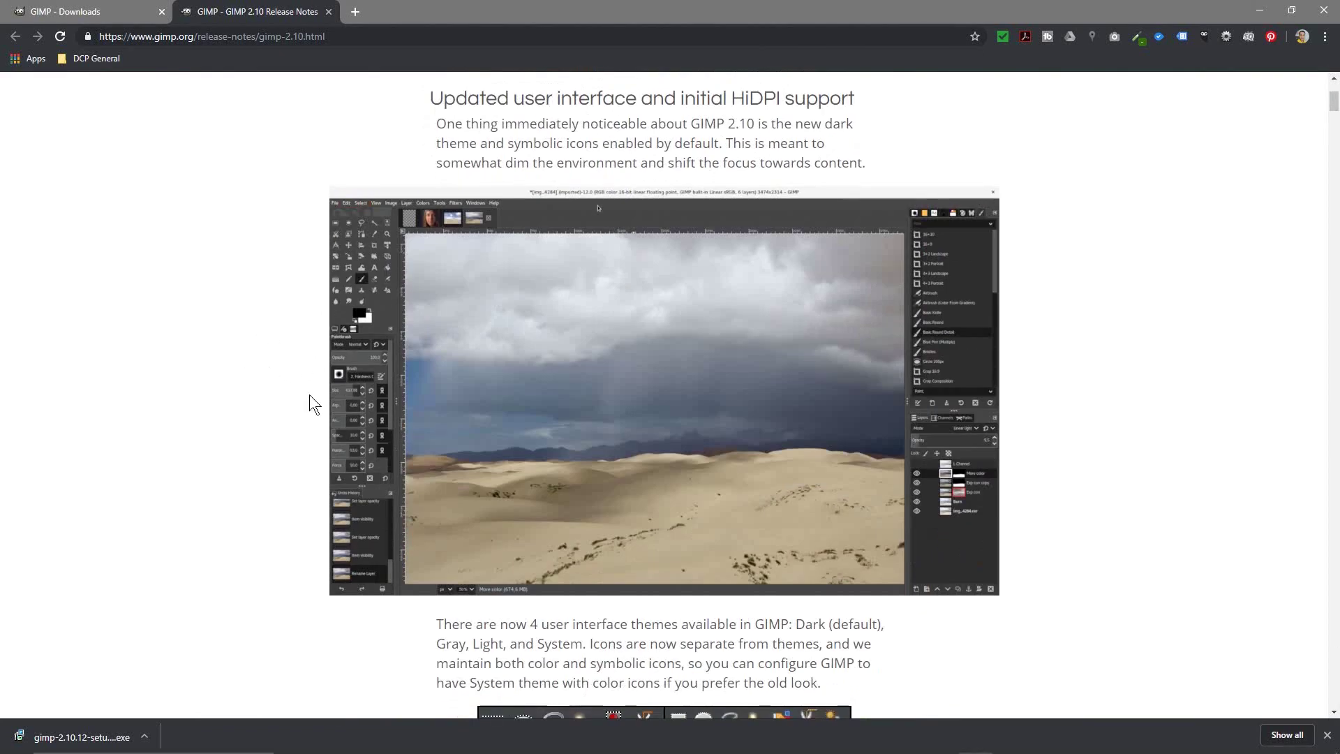
pyautogui.scroll(4, 531, 270)
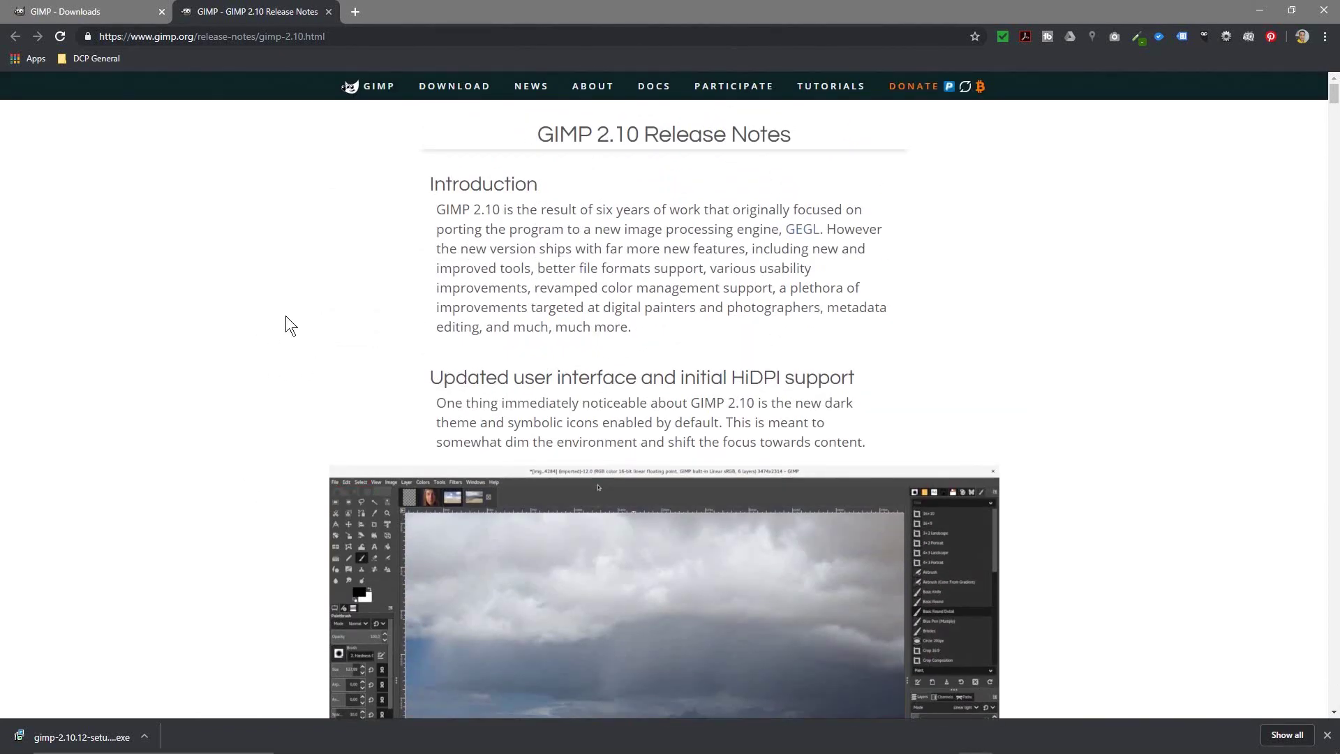
# - Open the desktop folder How to install GIMP 2.10.12 beside the browser, then close the browser
pyautogui.doubleClick(736, 10)
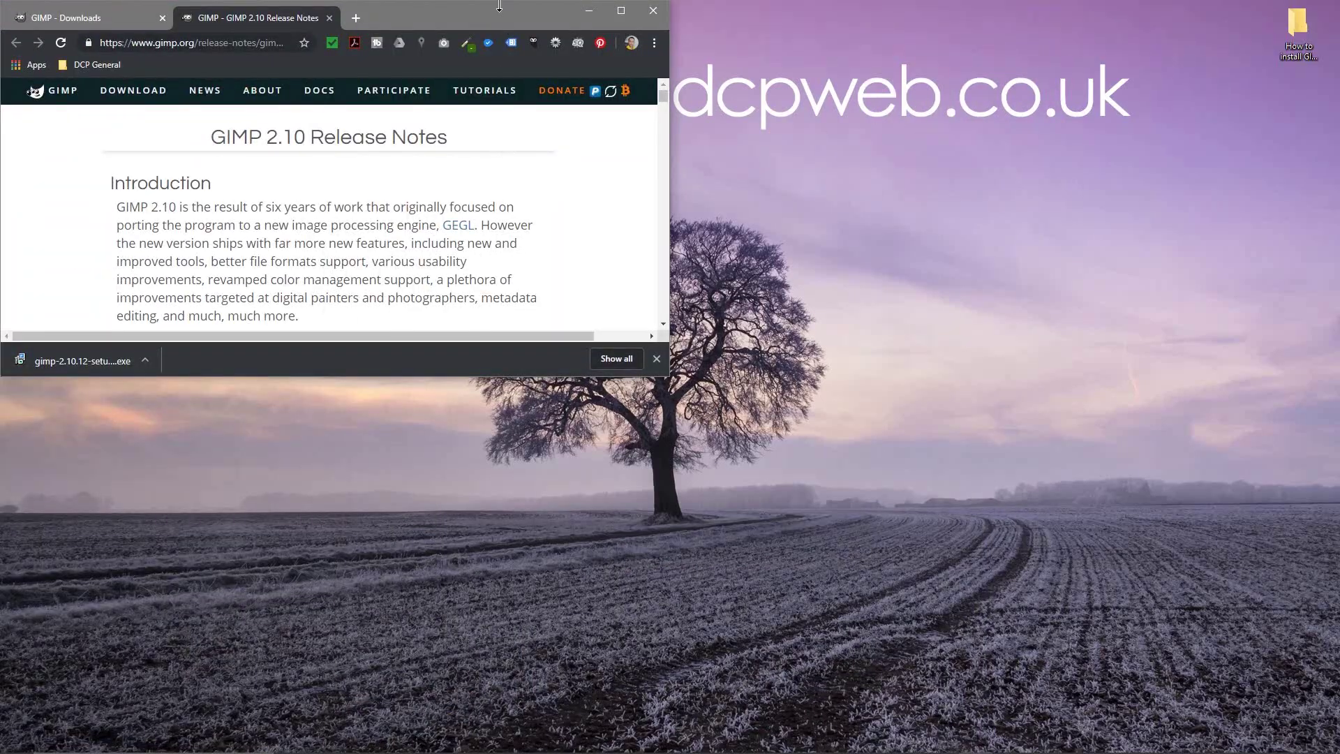
pyautogui.press('super+Left')
pyautogui.click(1315, 42)
pyautogui.click(226, 181)
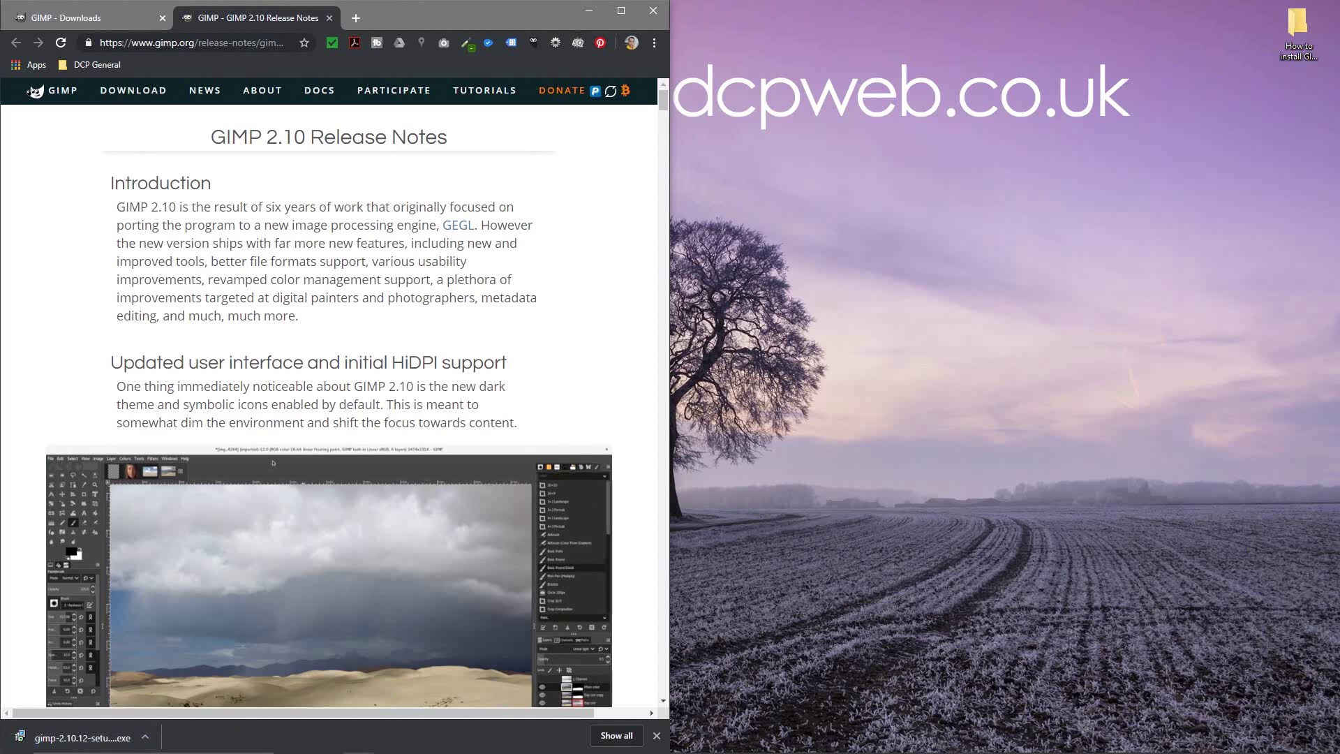
pyautogui.moveTo(1256, 143); pyautogui.dragTo(789, 85)
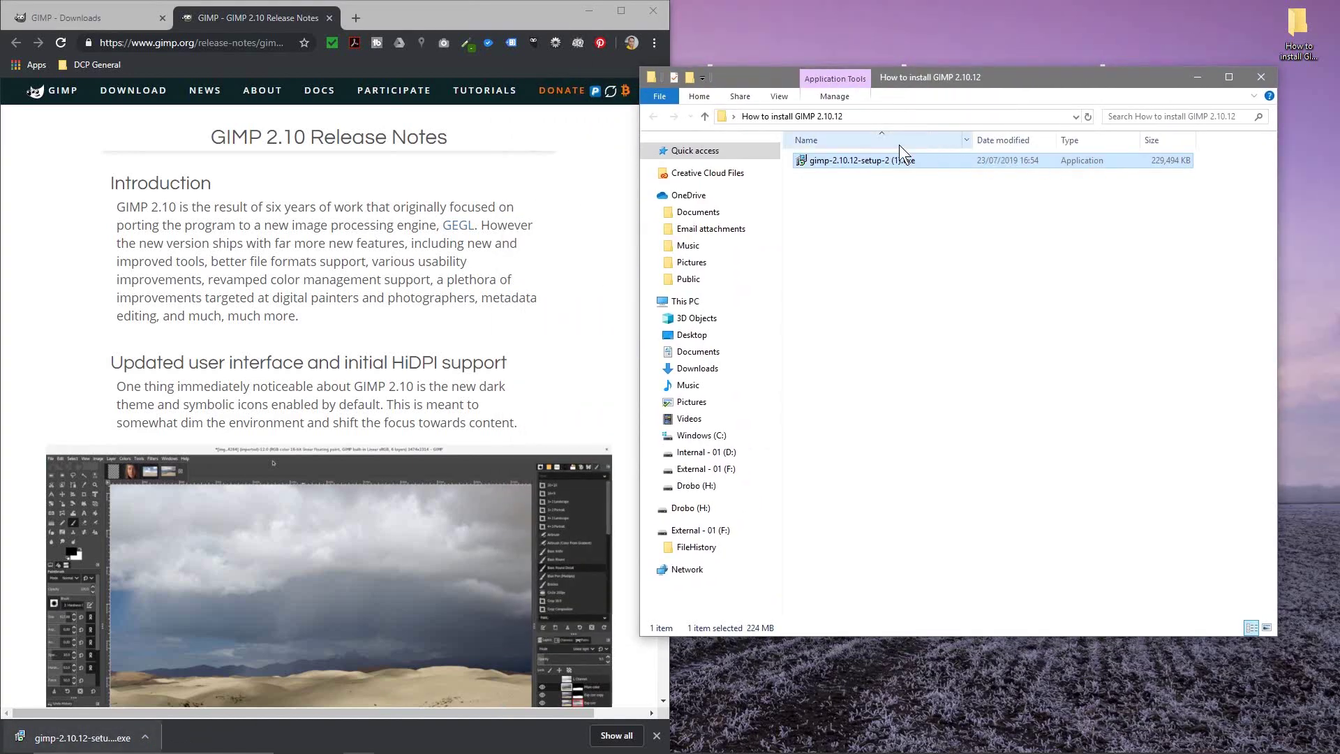
pyautogui.click(652, 11)
# - Run gimp-2.10.12-setup-2 (1).exe, close its folder and choose to install GIMP for all users
pyautogui.doubleClick(864, 159)
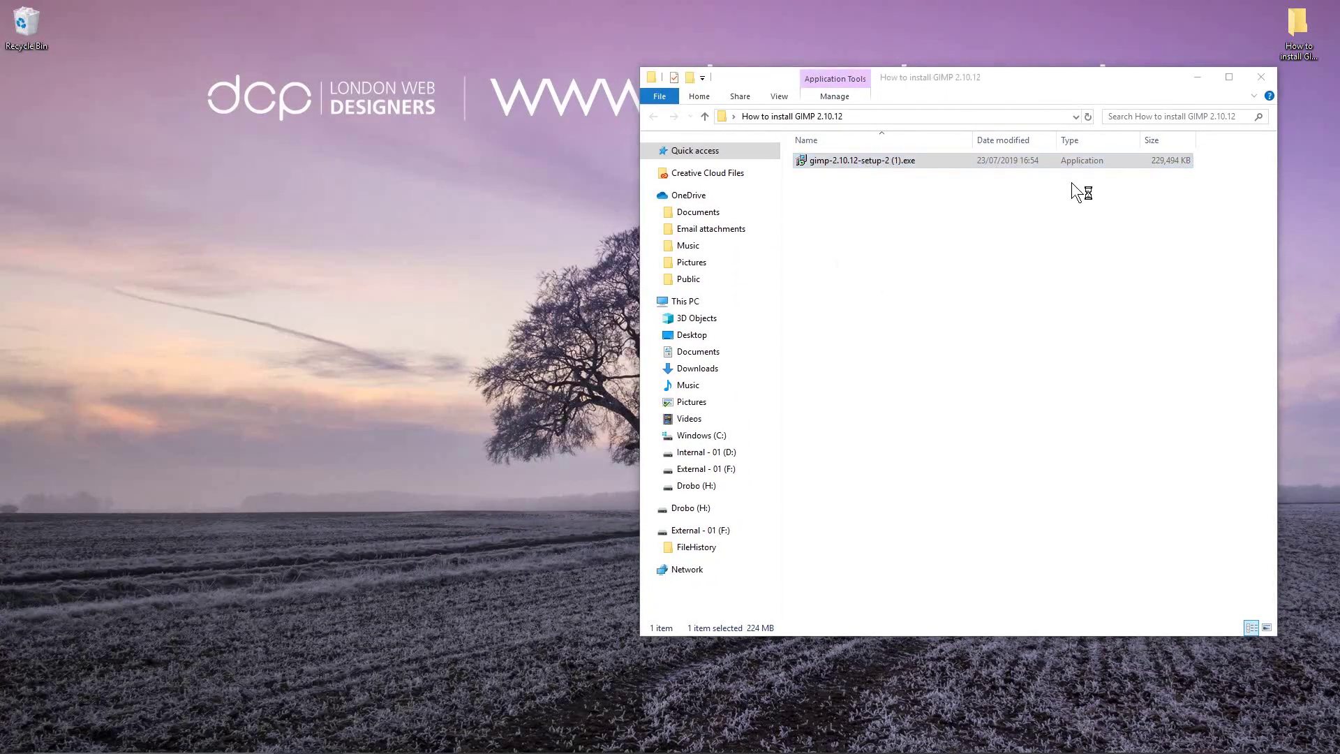
pyautogui.click(1256, 77)
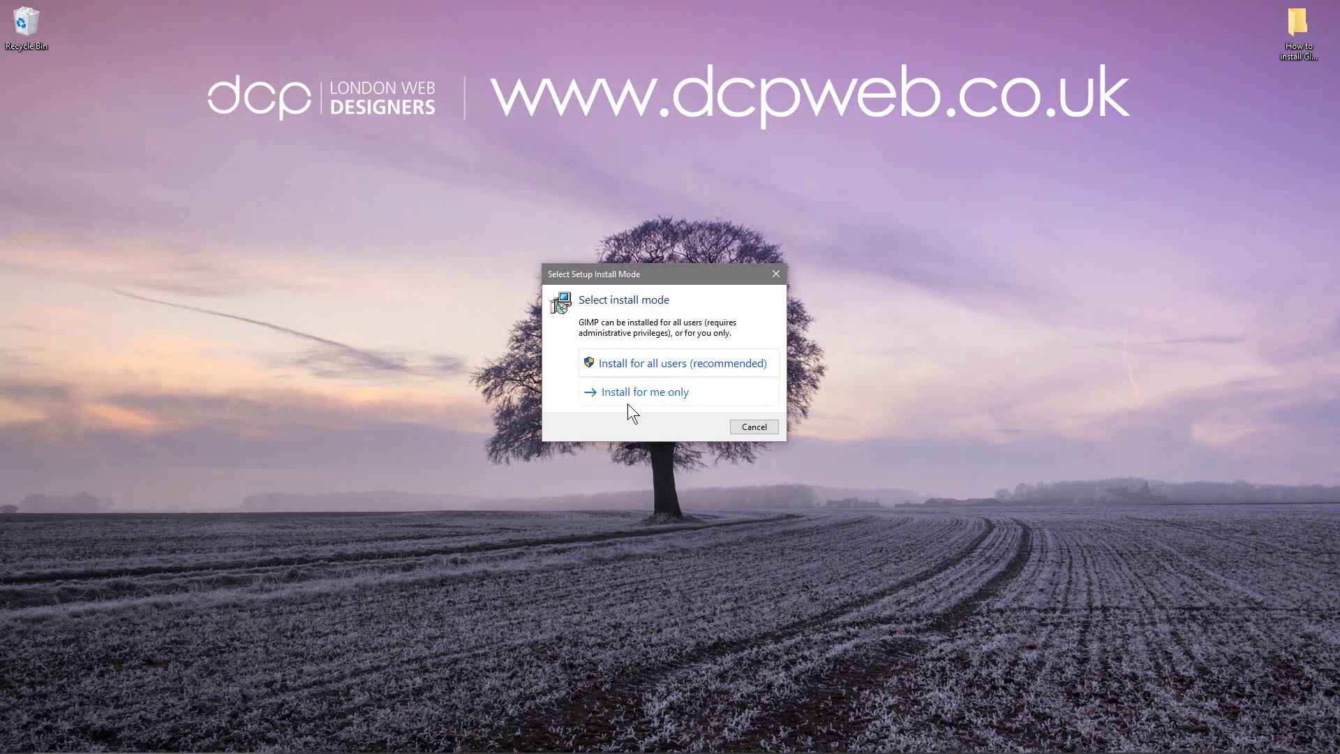
pyautogui.click(604, 392)
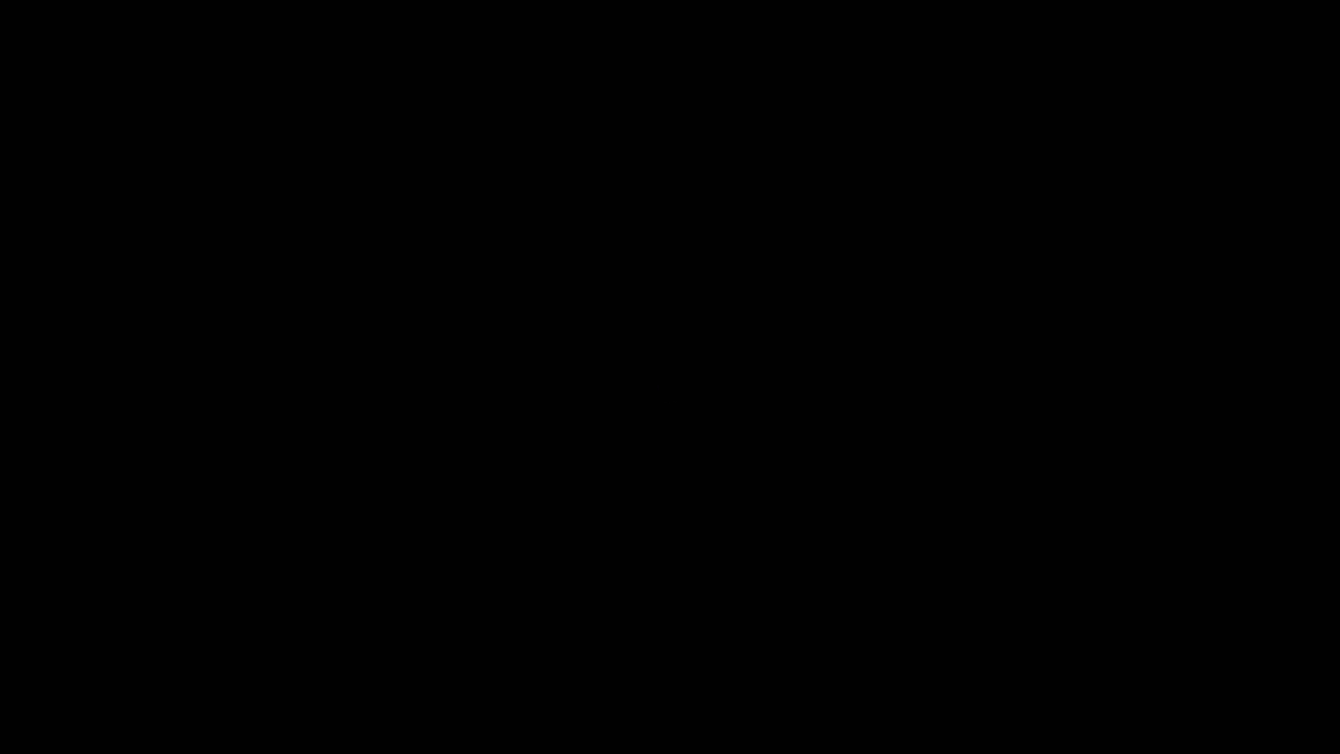
# - Keep English as the setup language and start the GIMP installation with the default settings
pyautogui.click(665, 383)
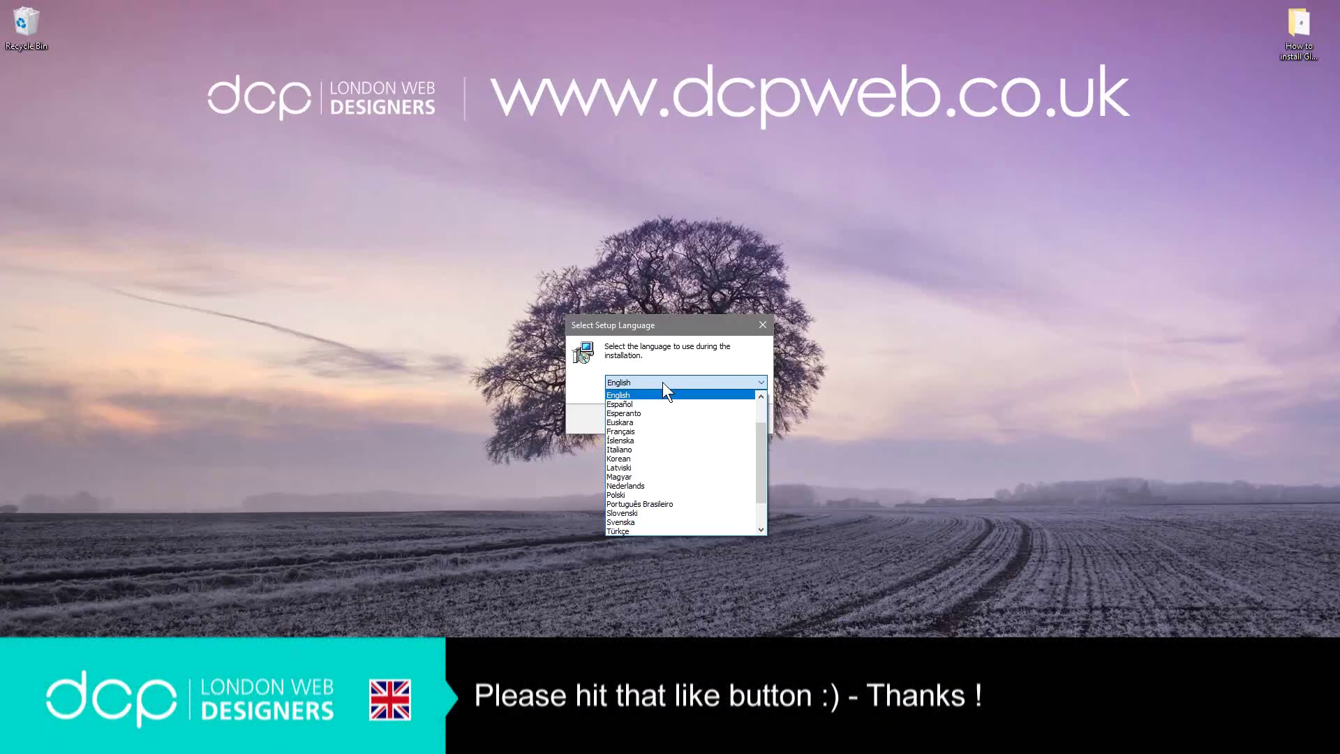
pyautogui.click(663, 383)
pyautogui.click(678, 414)
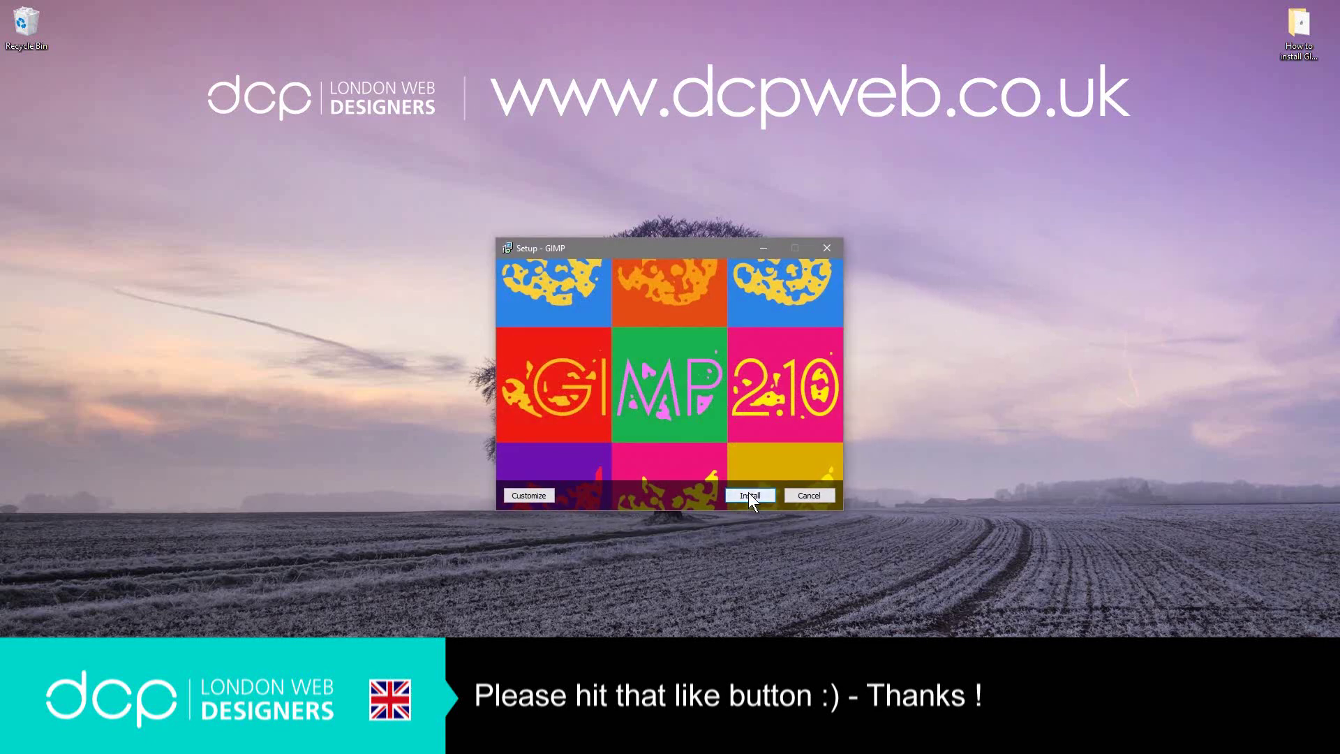
pyautogui.click(748, 493)
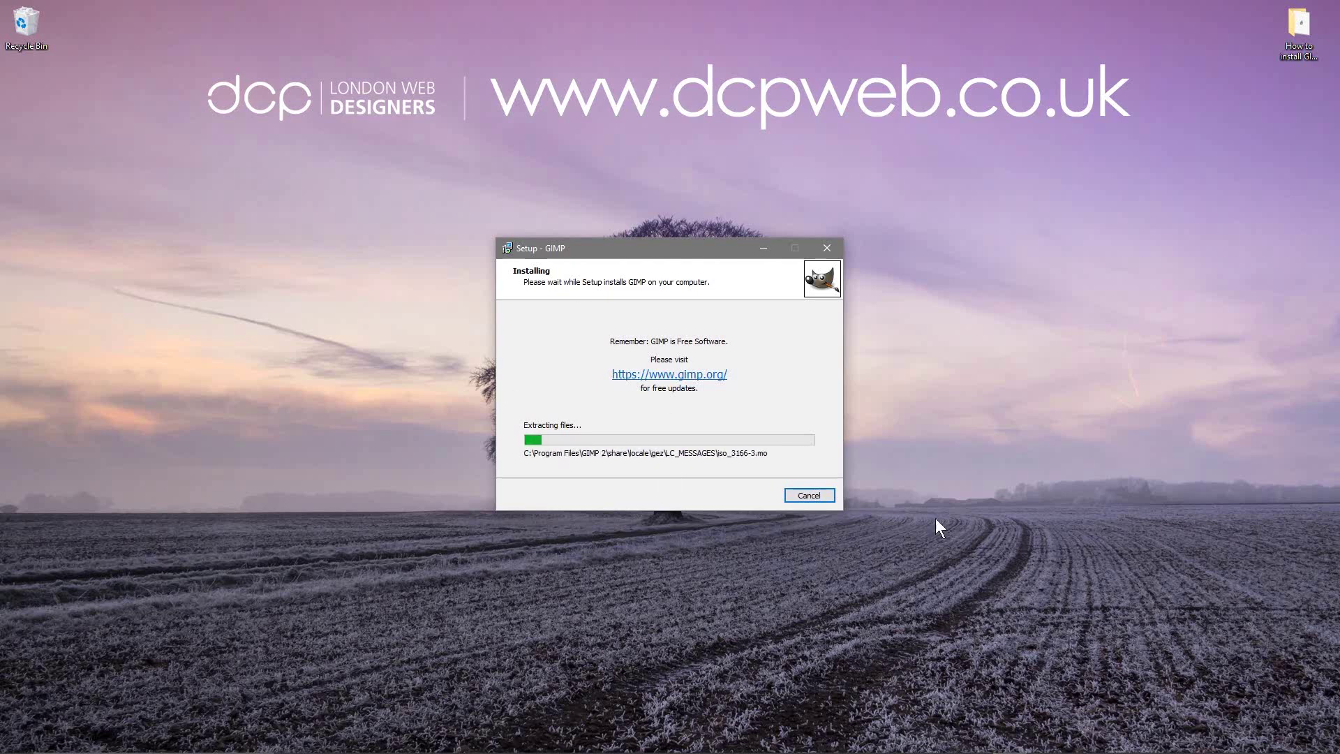
# - Unpin the existing GIMP shortcut from the taskbar during installation and finish the setup wizard
pyautogui.moveTo(582, 750)
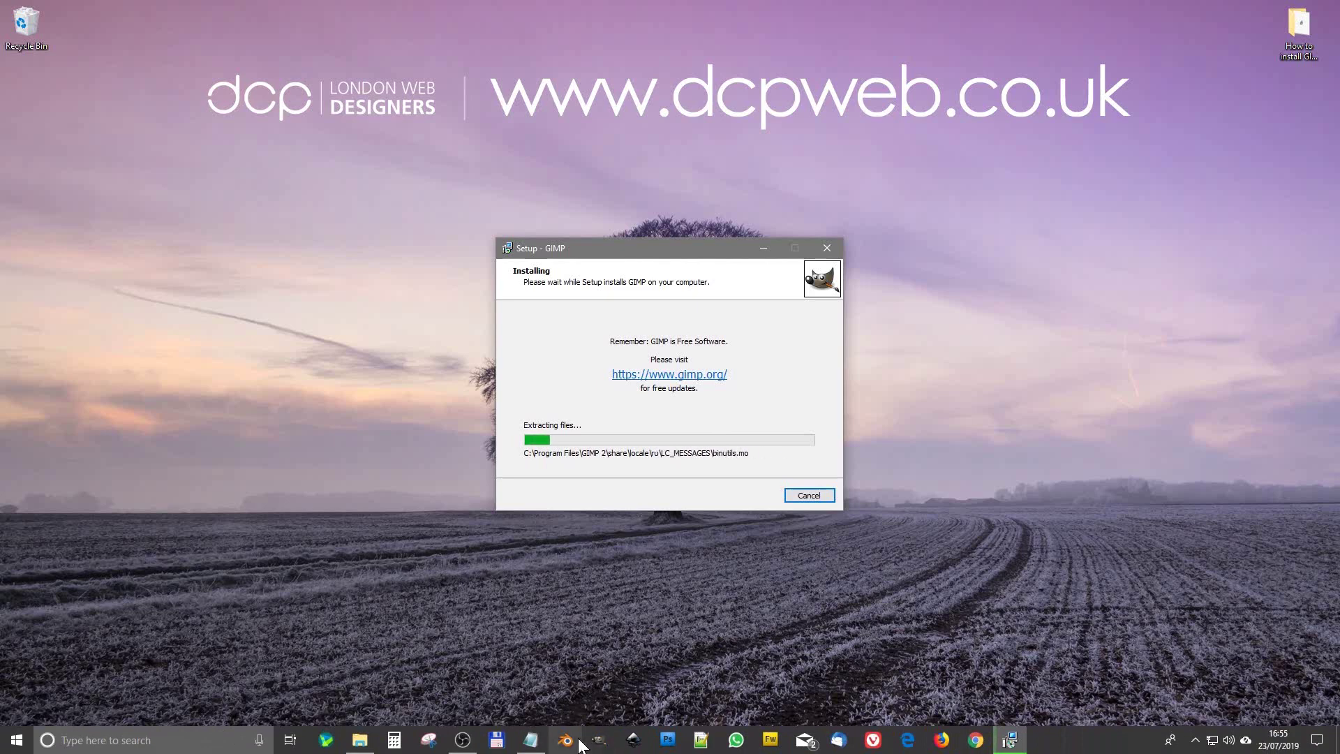
pyautogui.rightClick(598, 740)
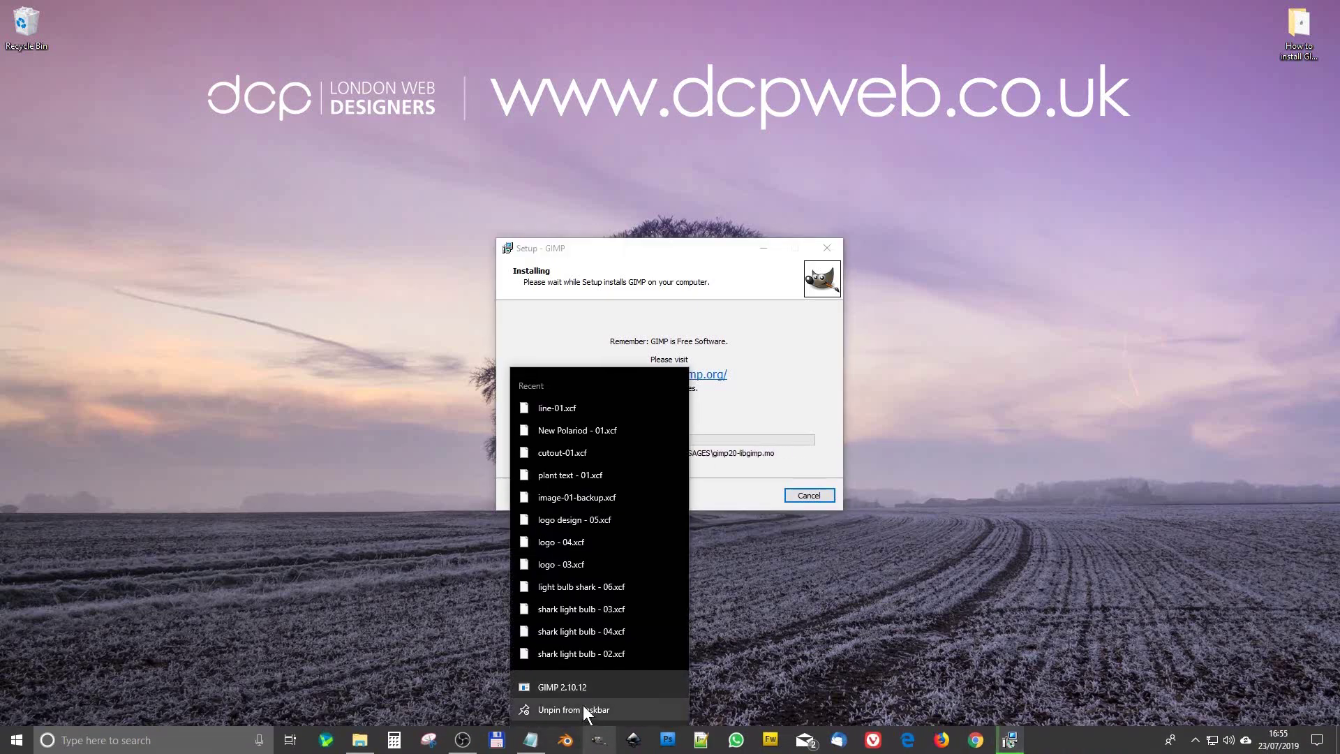
pyautogui.click(584, 706)
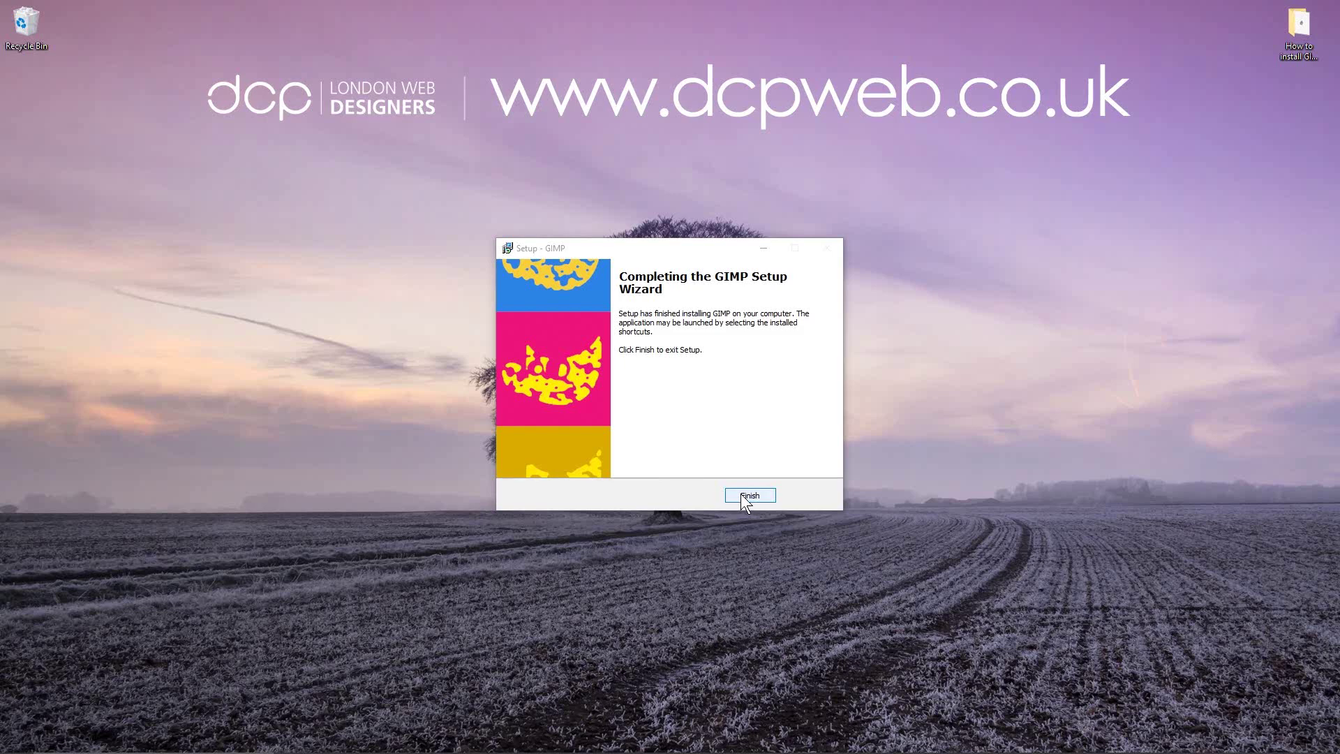
pyautogui.click(747, 495)
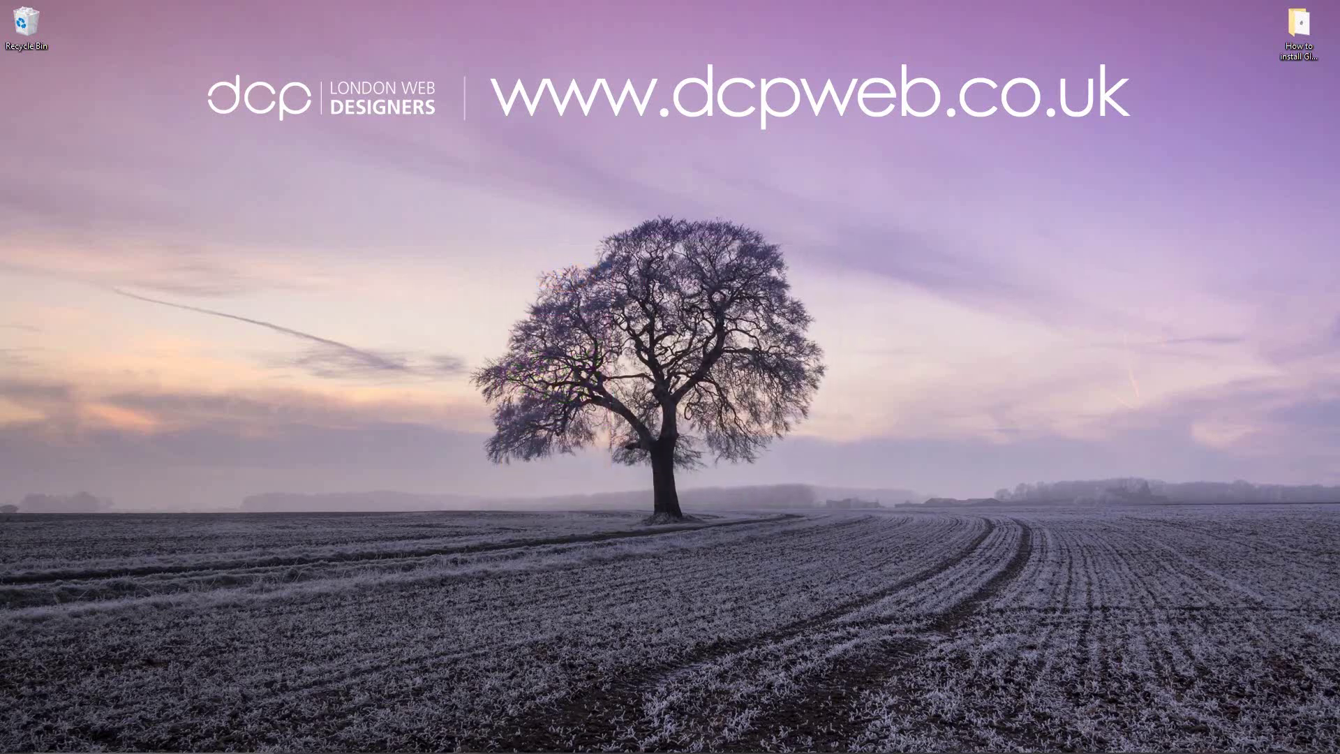
# - Pin GIMP 2.10.12 to the taskbar and move its icon directly after the Blender icon
pyautogui.press('super')
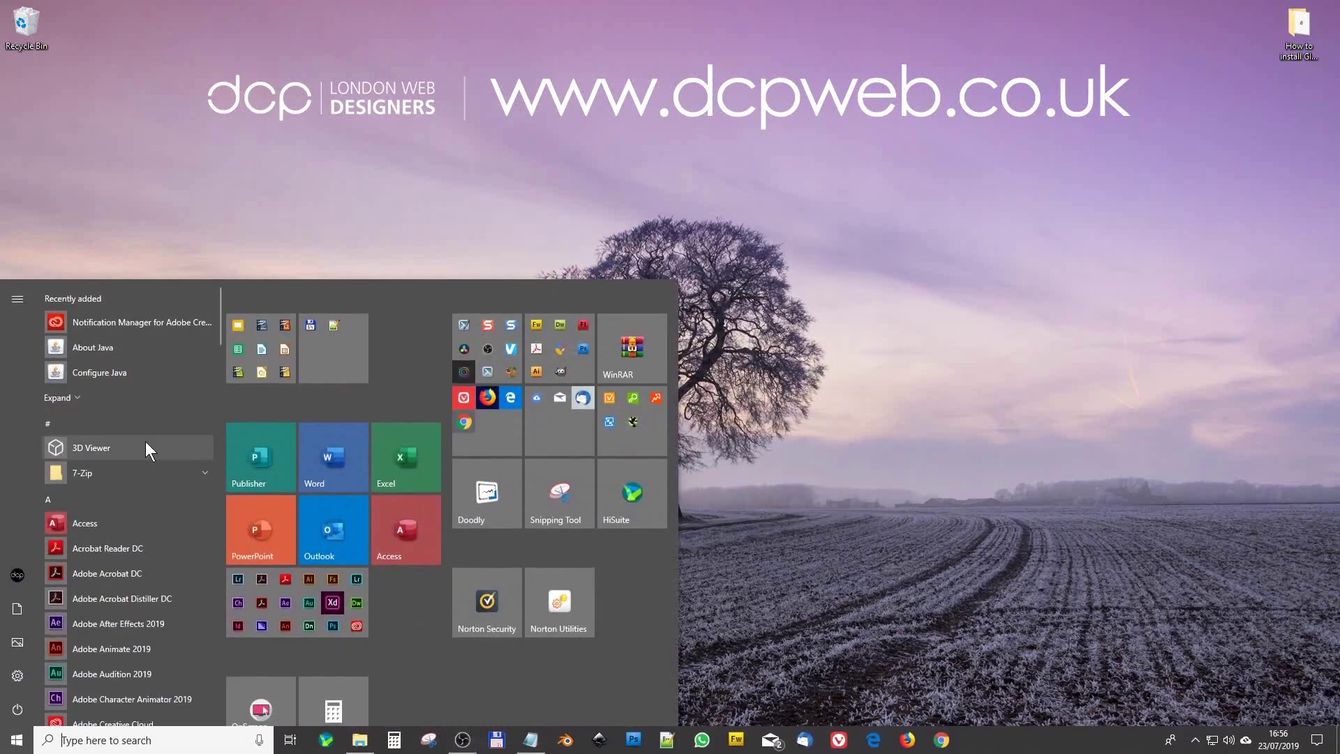
pyautogui.scroll(-1, 194, 364)
pyautogui.scroll(-8, 134, 447)
pyautogui.scroll(-2, 120, 468)
pyautogui.scroll(-6, 120, 468)
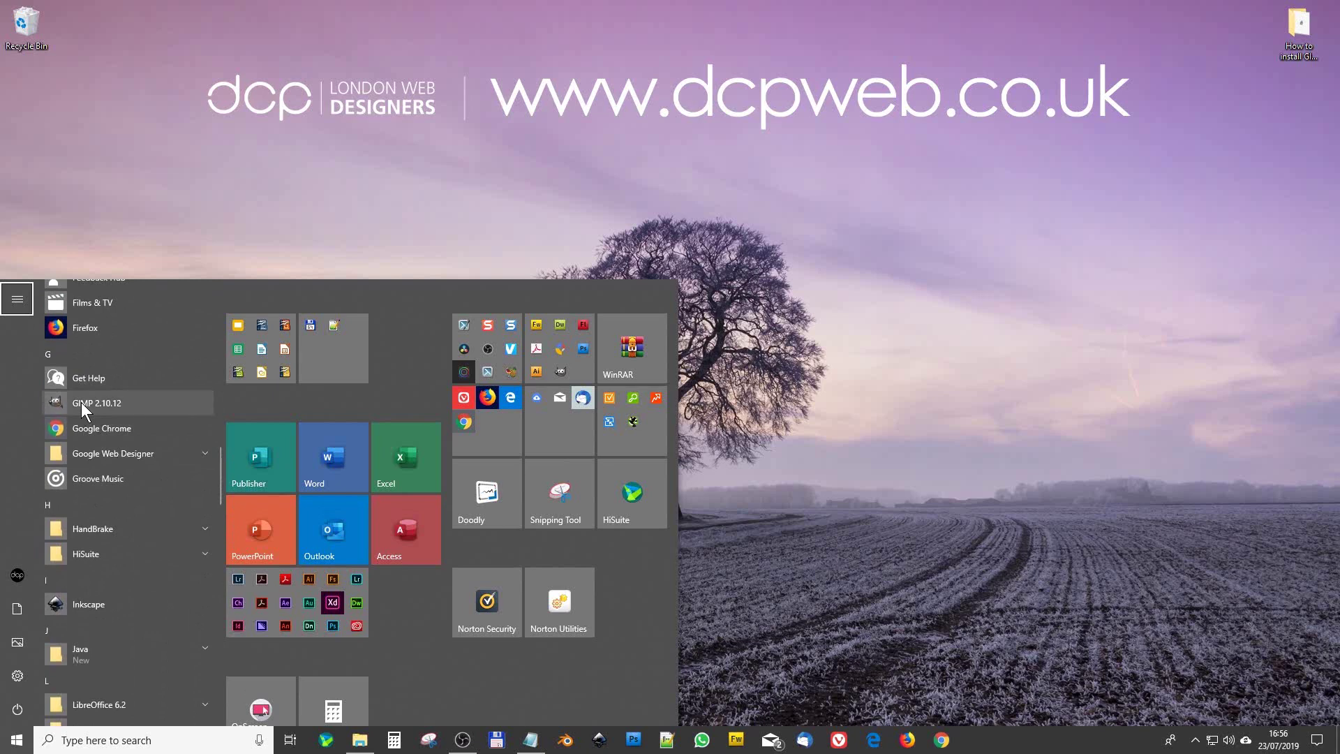
pyautogui.rightClick(81, 402)
pyautogui.moveTo(114, 57)
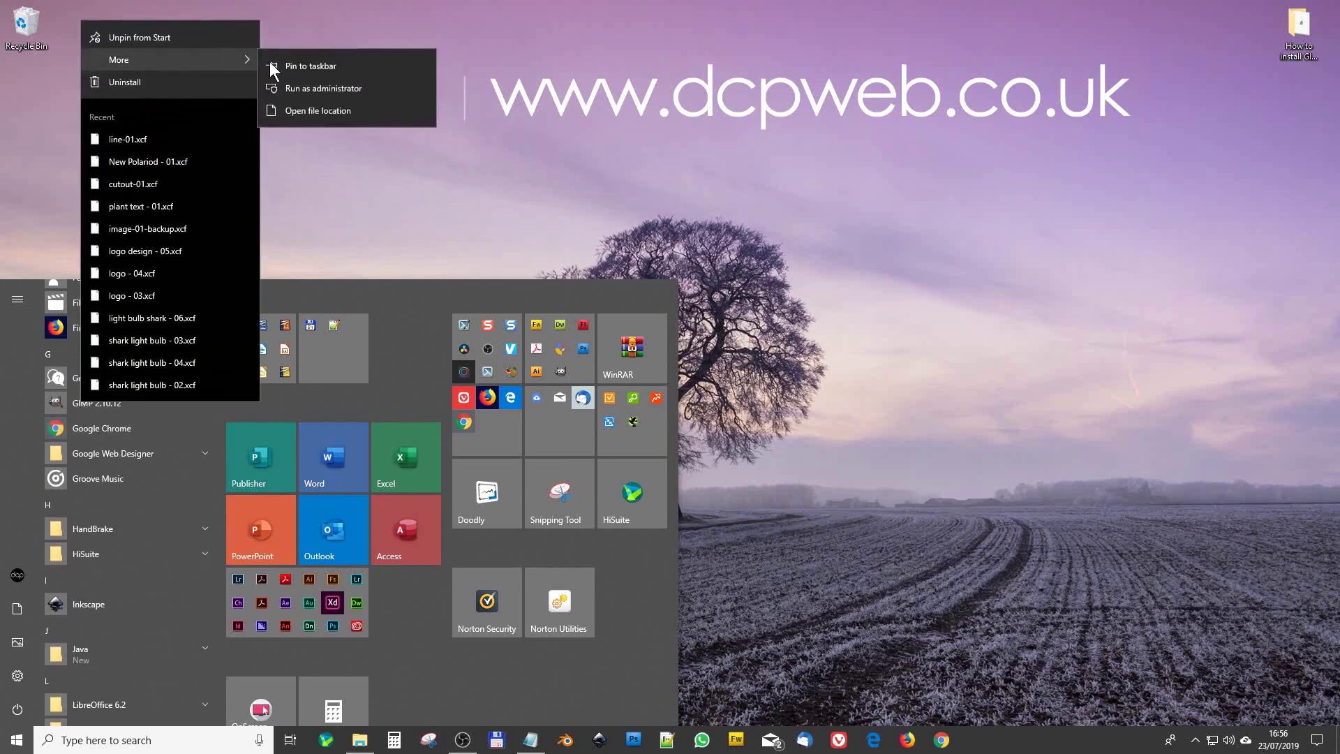
pyautogui.click(302, 67)
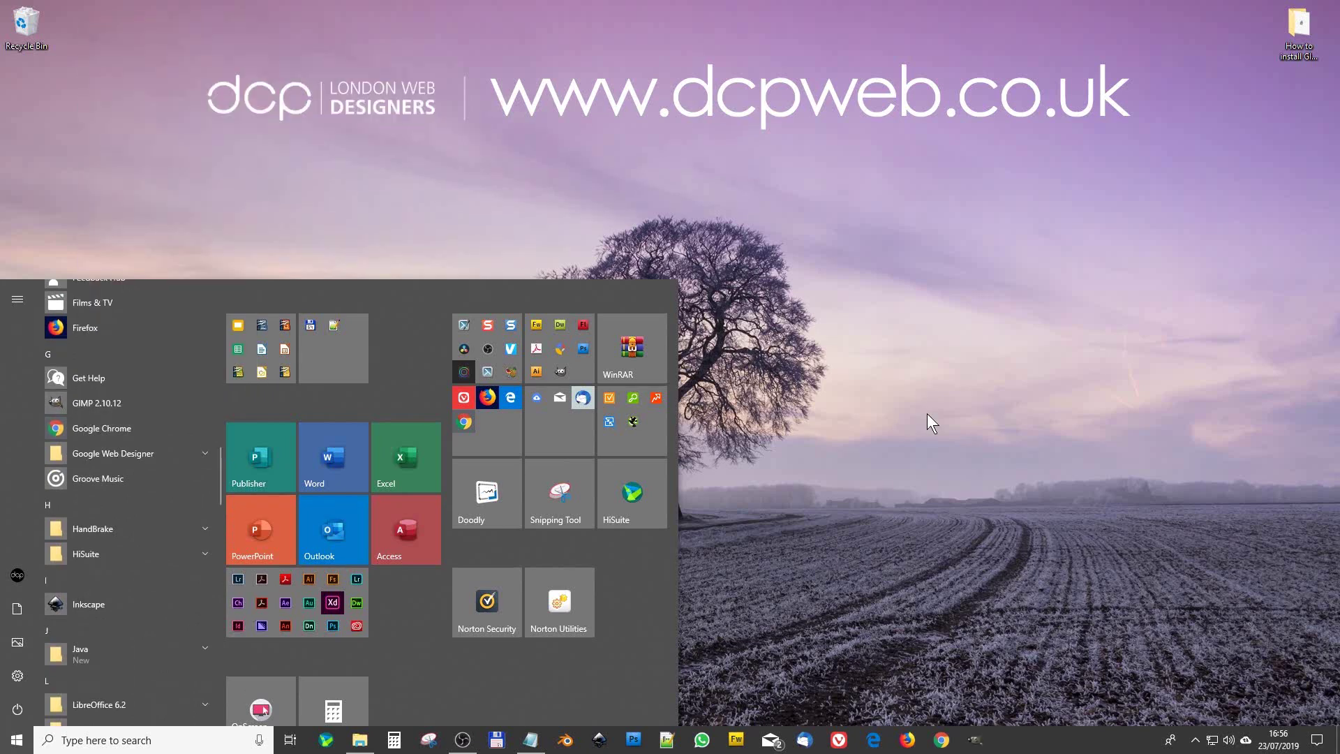
pyautogui.click(929, 417)
pyautogui.moveTo(979, 745); pyautogui.dragTo(601, 746)
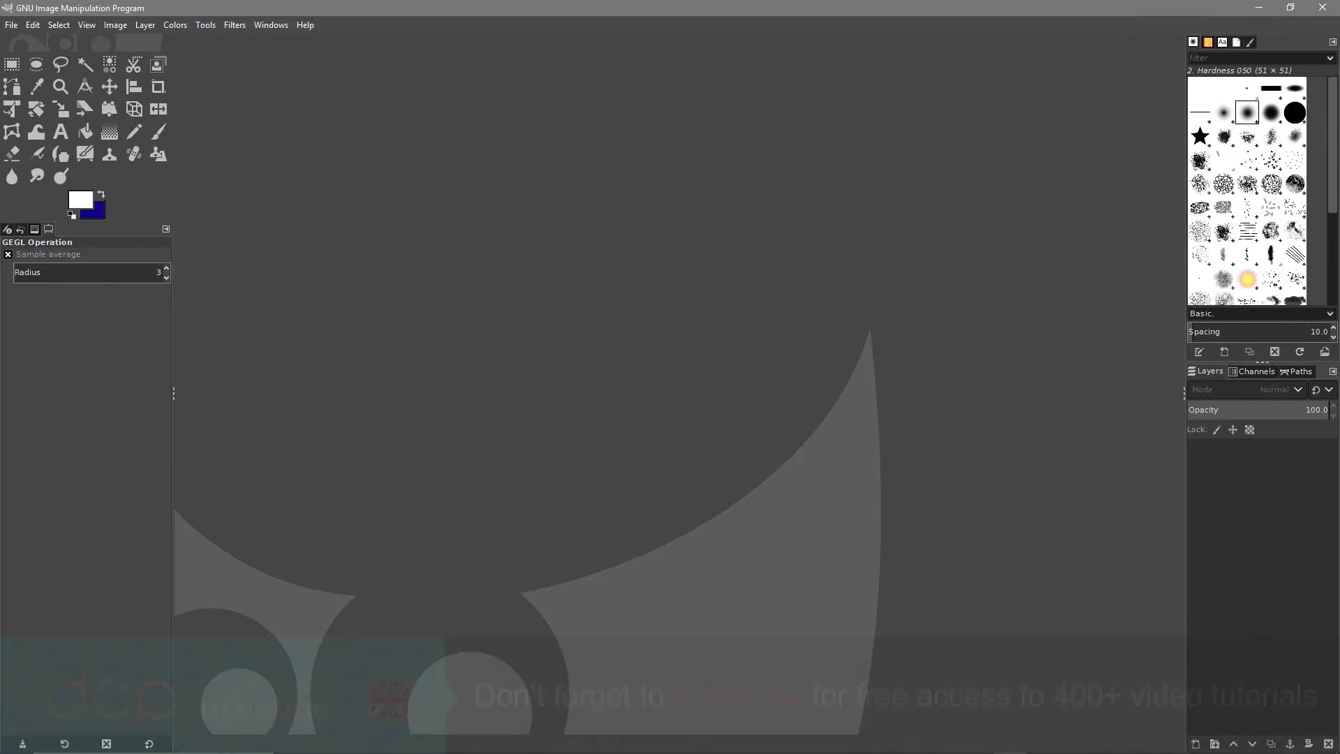
# - Switch to File Explorer and open the Wall Paper Backgrounds folder through the DCP Updates shortcut
pyautogui.hotkey('alt', 'Tab')
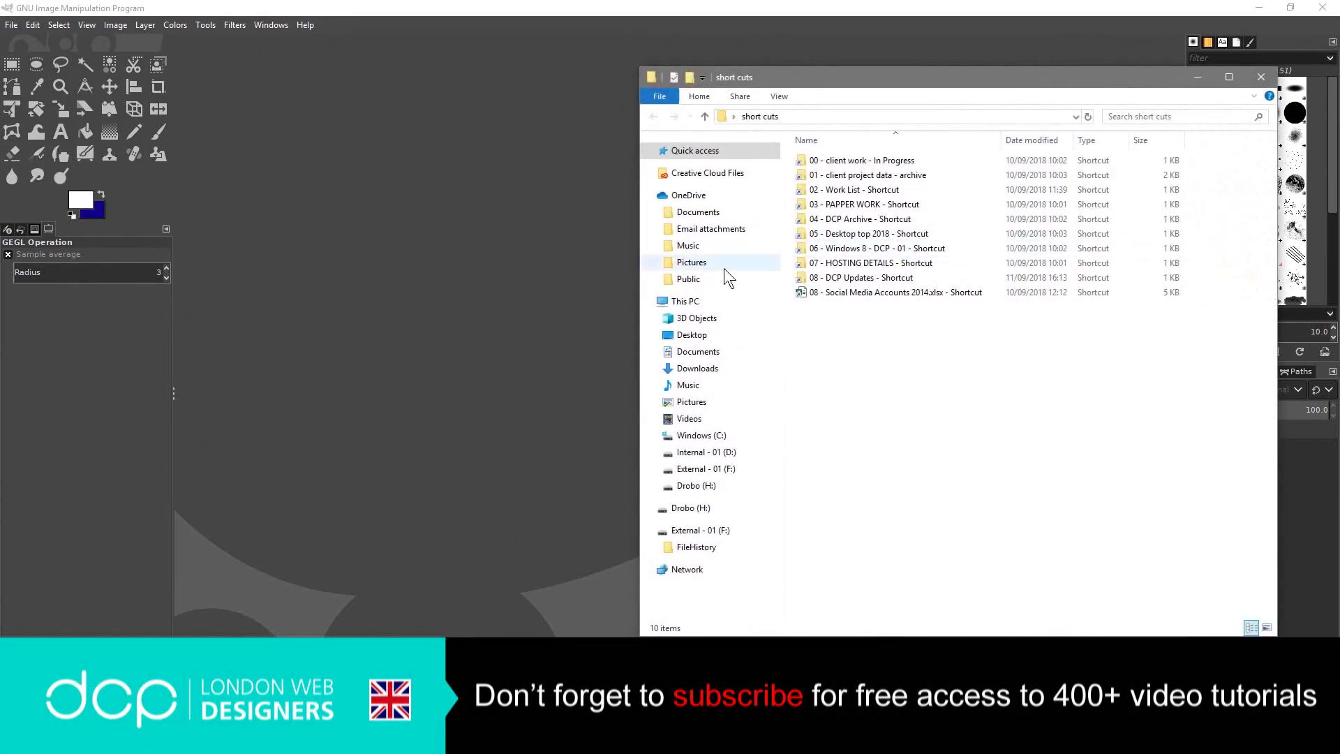
pyautogui.moveTo(885, 82); pyautogui.dragTo(855, 92)
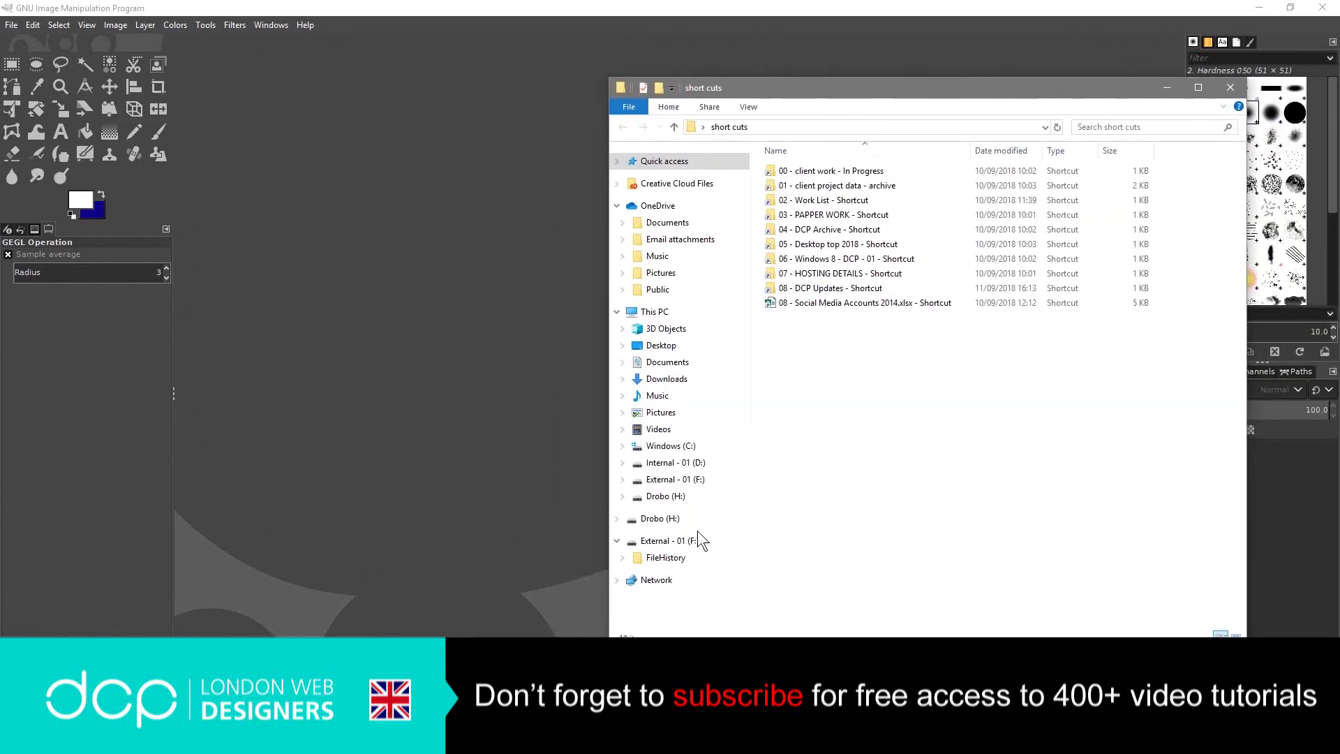
pyautogui.doubleClick(828, 286)
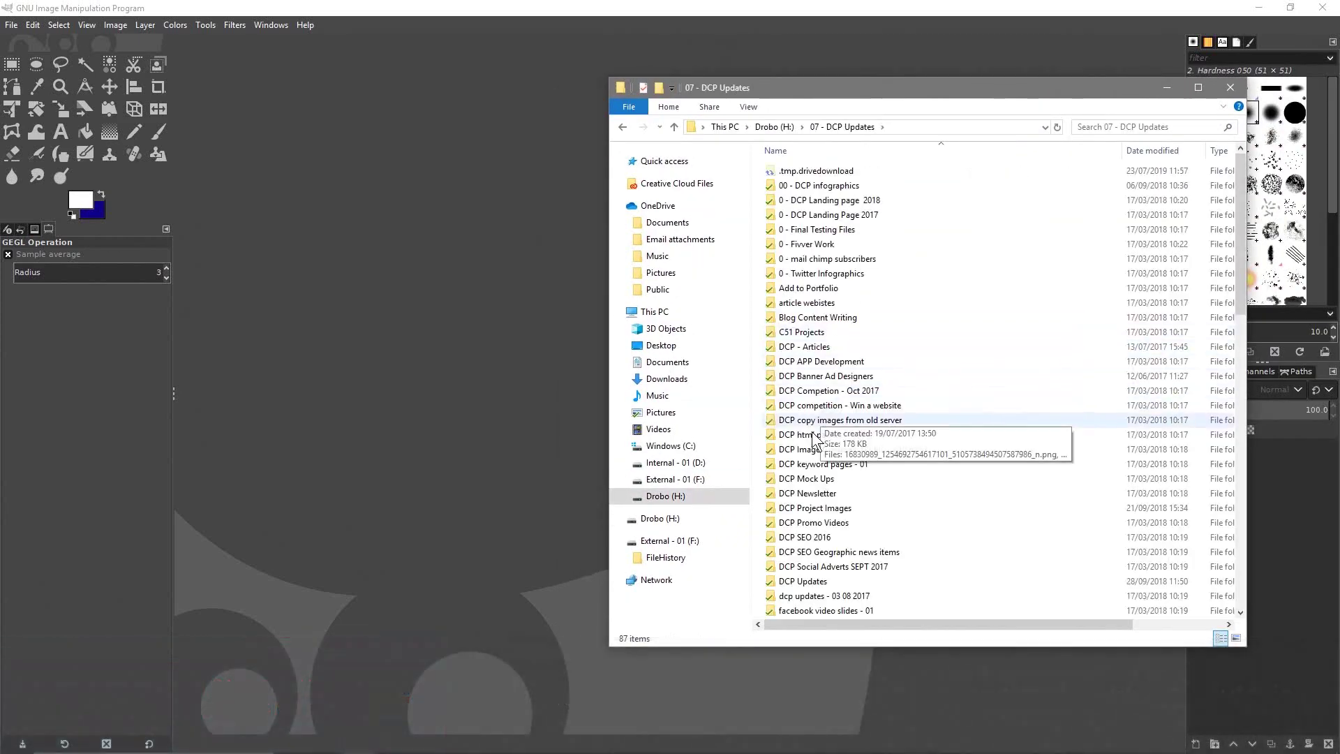
pyautogui.scroll(-15, 813, 441)
pyautogui.doubleClick(813, 428)
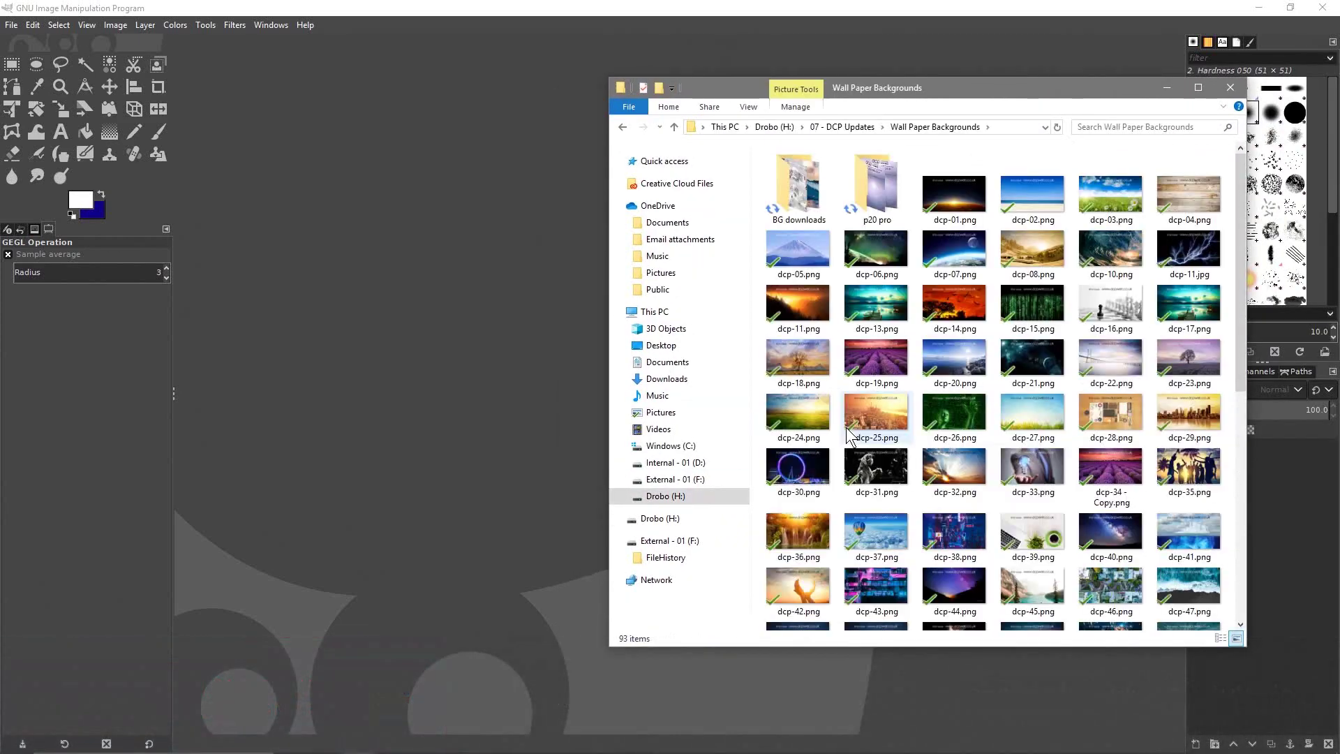
# - Open the snowy winding-road photo (311435-unsplash.jpg) from the BG downloads folder in GIMP
pyautogui.doubleClick(819, 175)
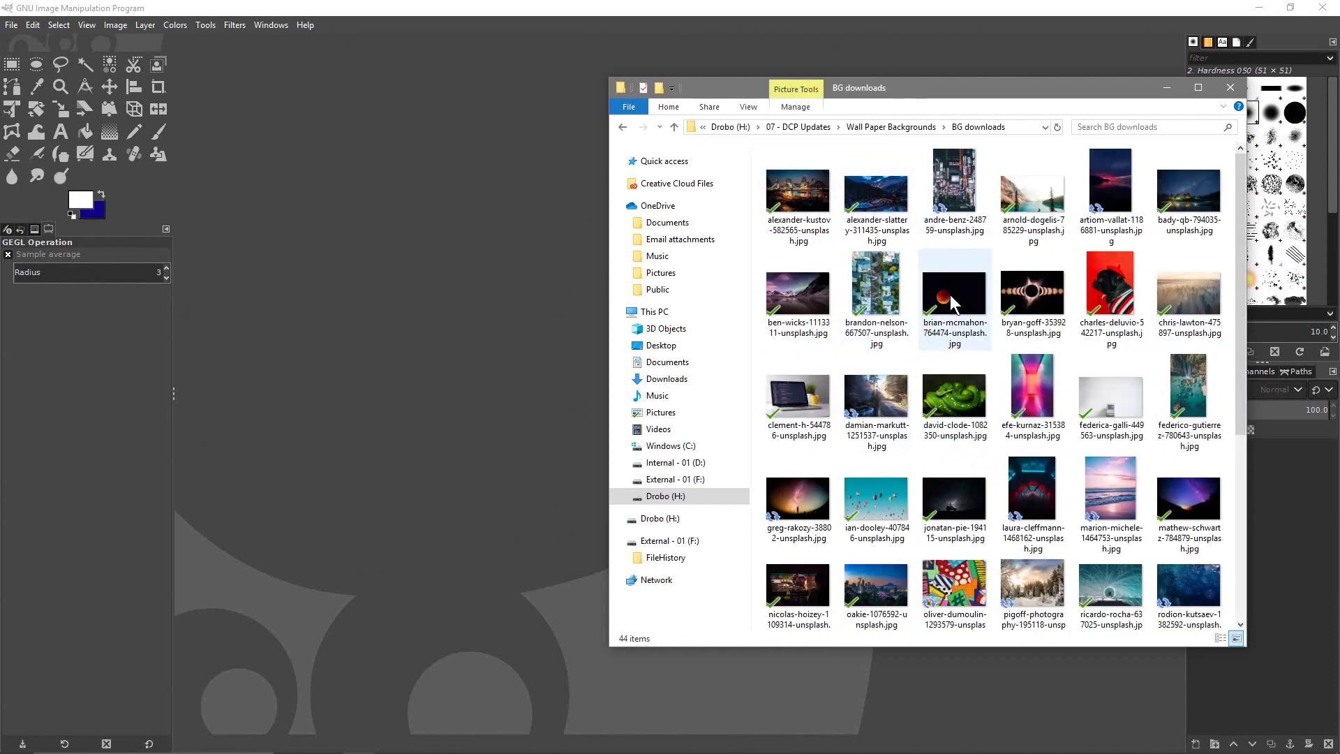
pyautogui.moveTo(881, 194); pyautogui.dragTo(526, 311)
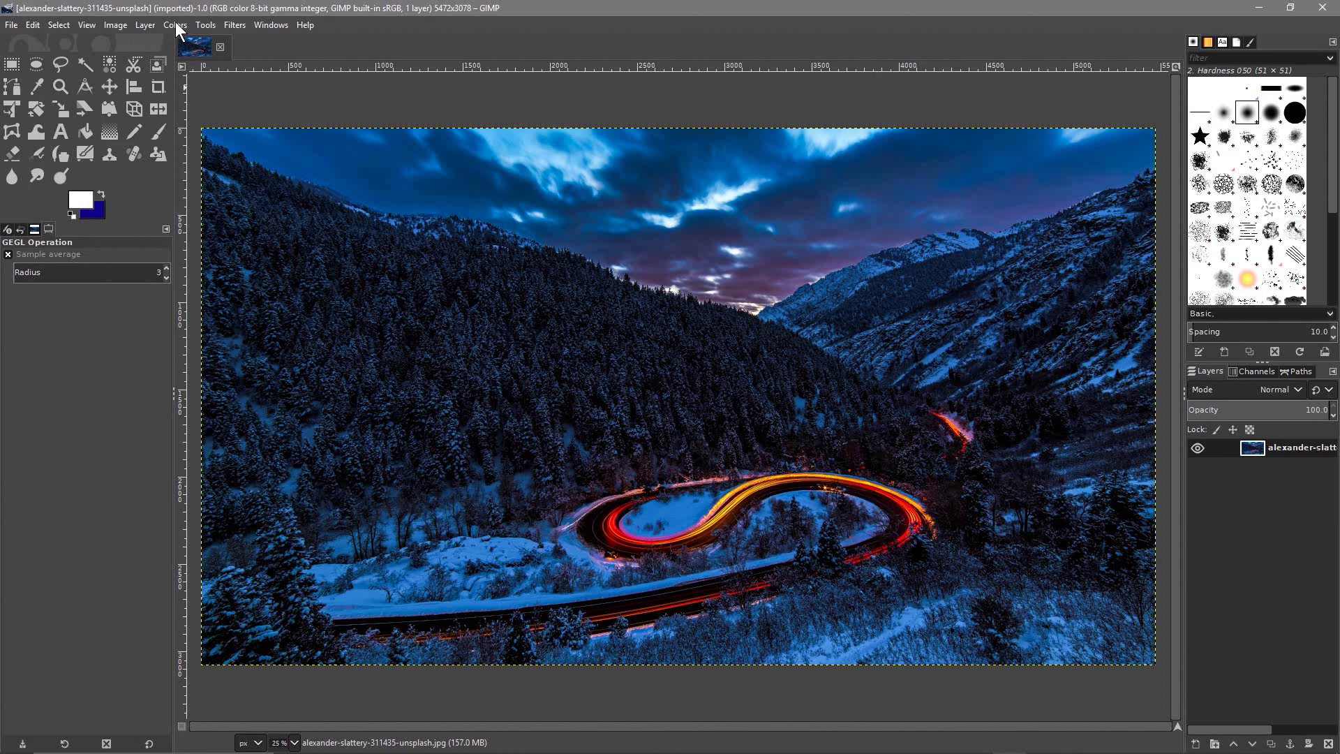
# - Apply a blue Supernova light effect to the road photo with Center X 0.539 and radius 93
pyautogui.click(236, 24)
pyautogui.moveTo(271, 24)
pyautogui.moveTo(222, 25)
pyautogui.moveTo(296, 150)
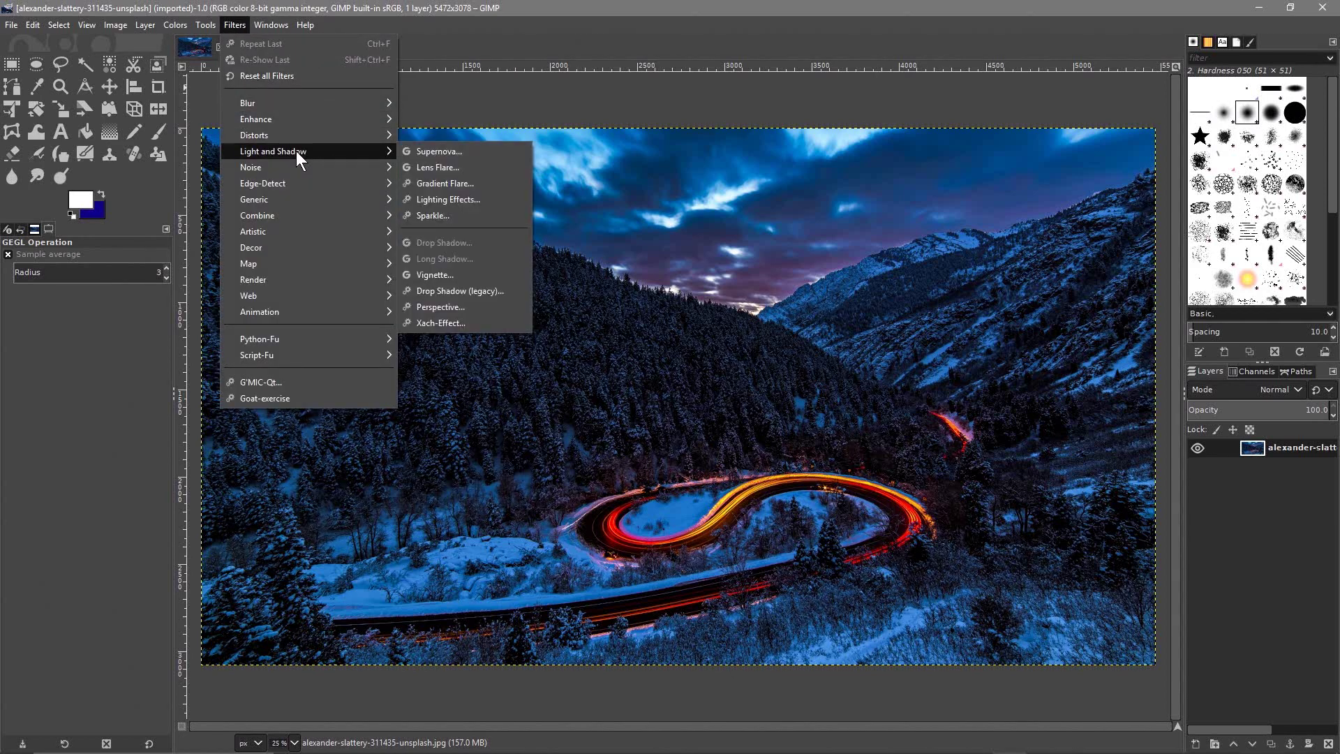
pyautogui.click(446, 151)
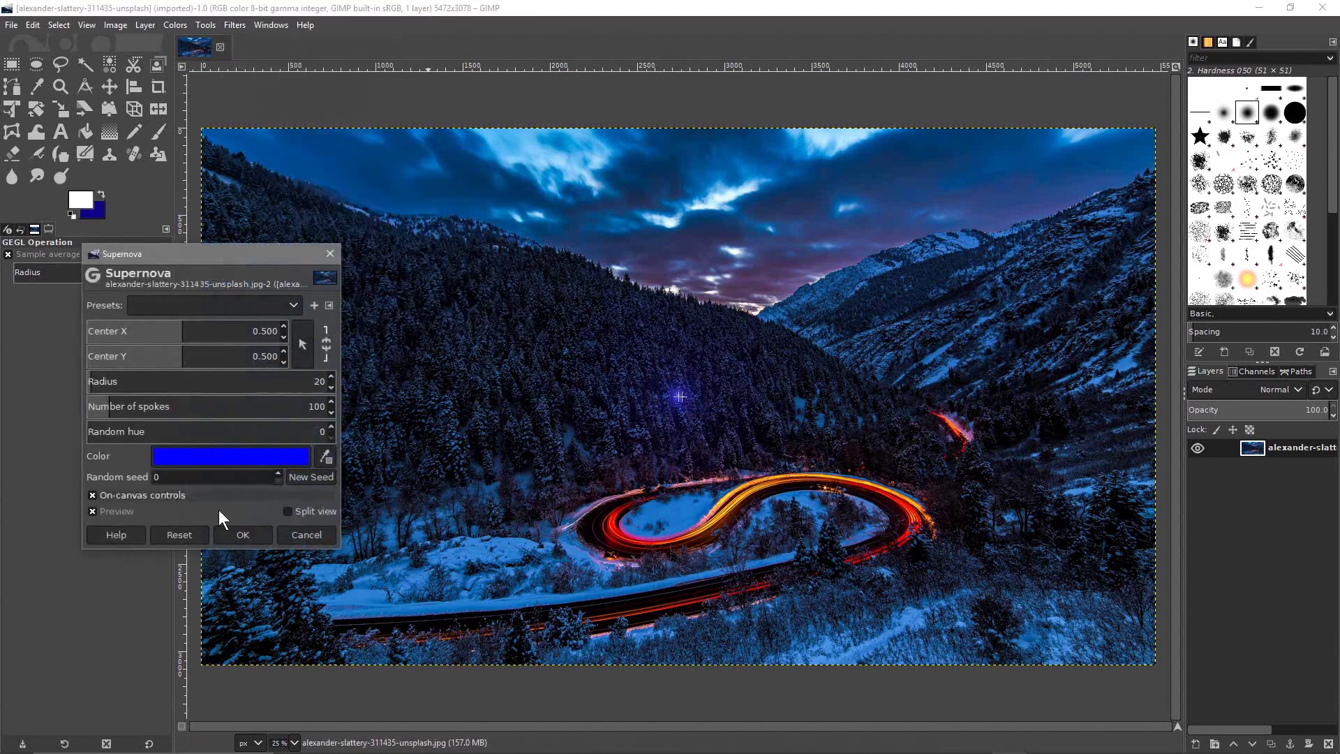
pyautogui.moveTo(248, 338); pyautogui.dragTo(253, 338)
pyautogui.moveTo(165, 382); pyautogui.dragTo(209, 381)
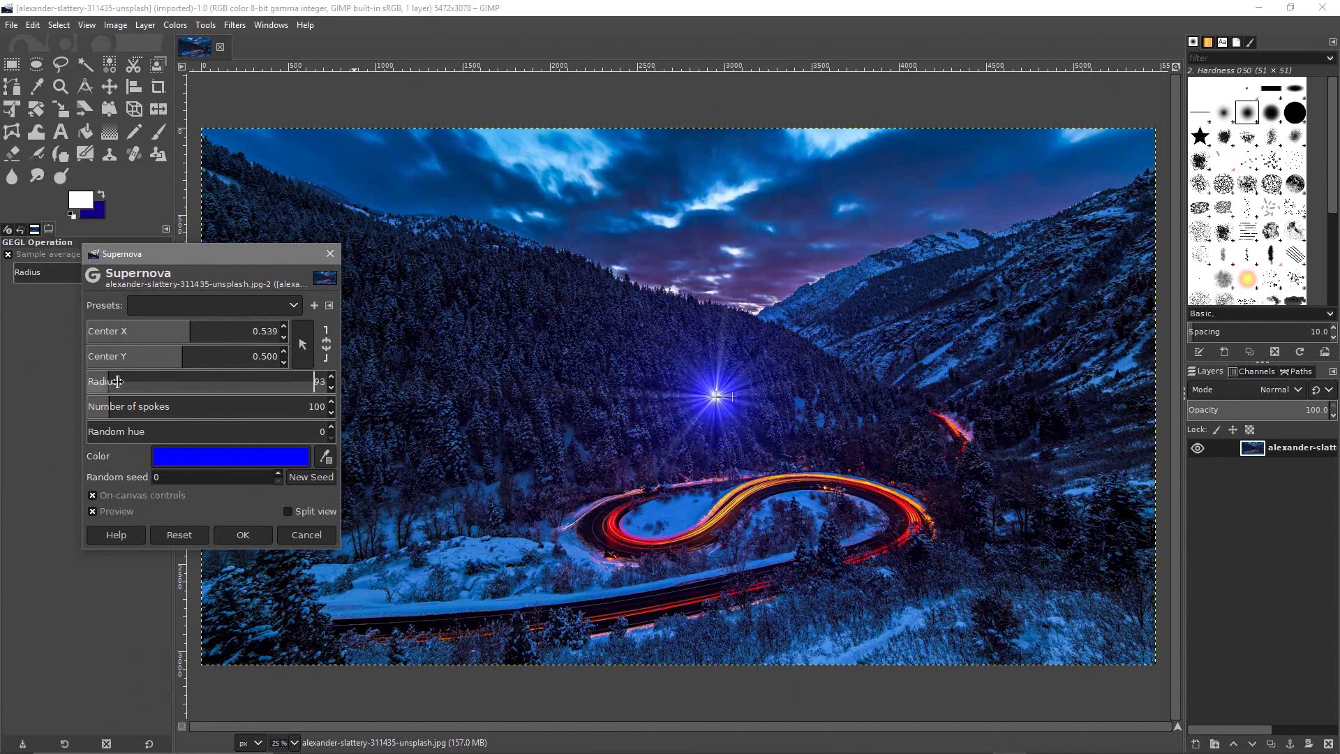
pyautogui.click(235, 535)
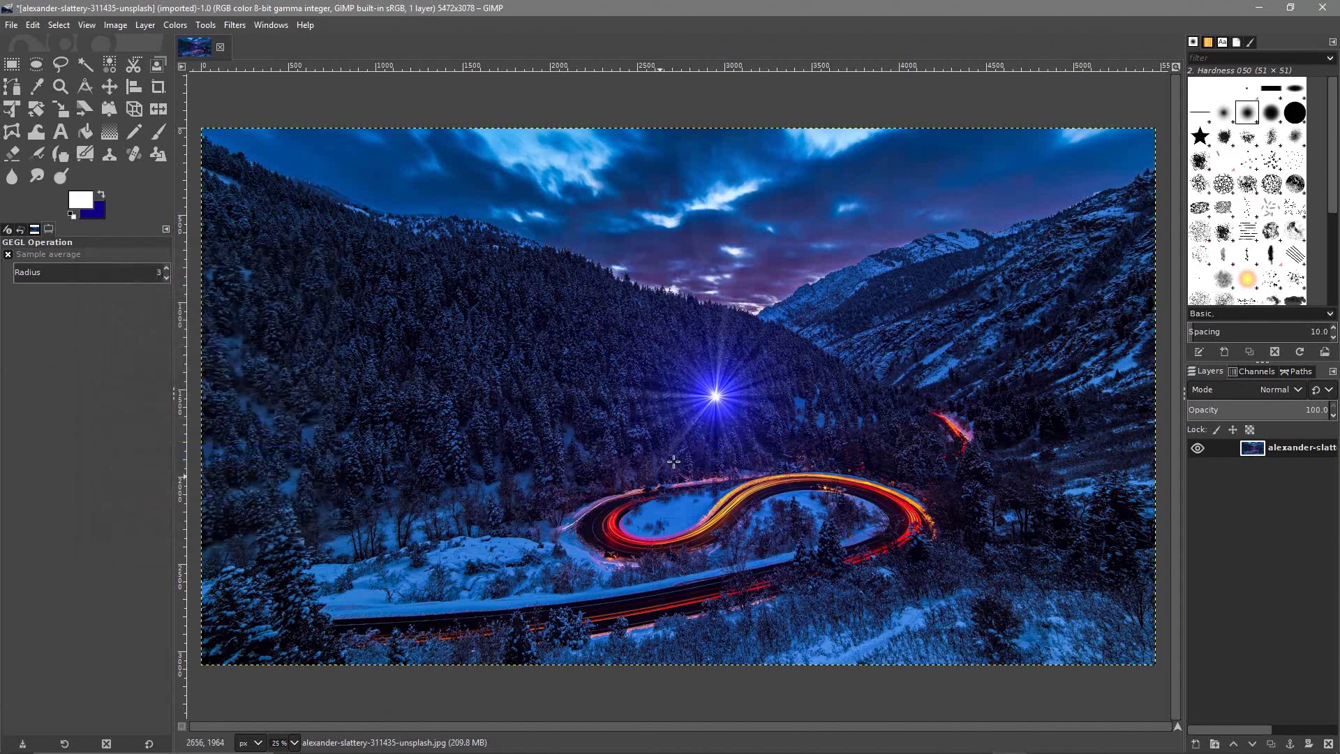
pyautogui.hotkey('ctrl', 'shift', 'f')
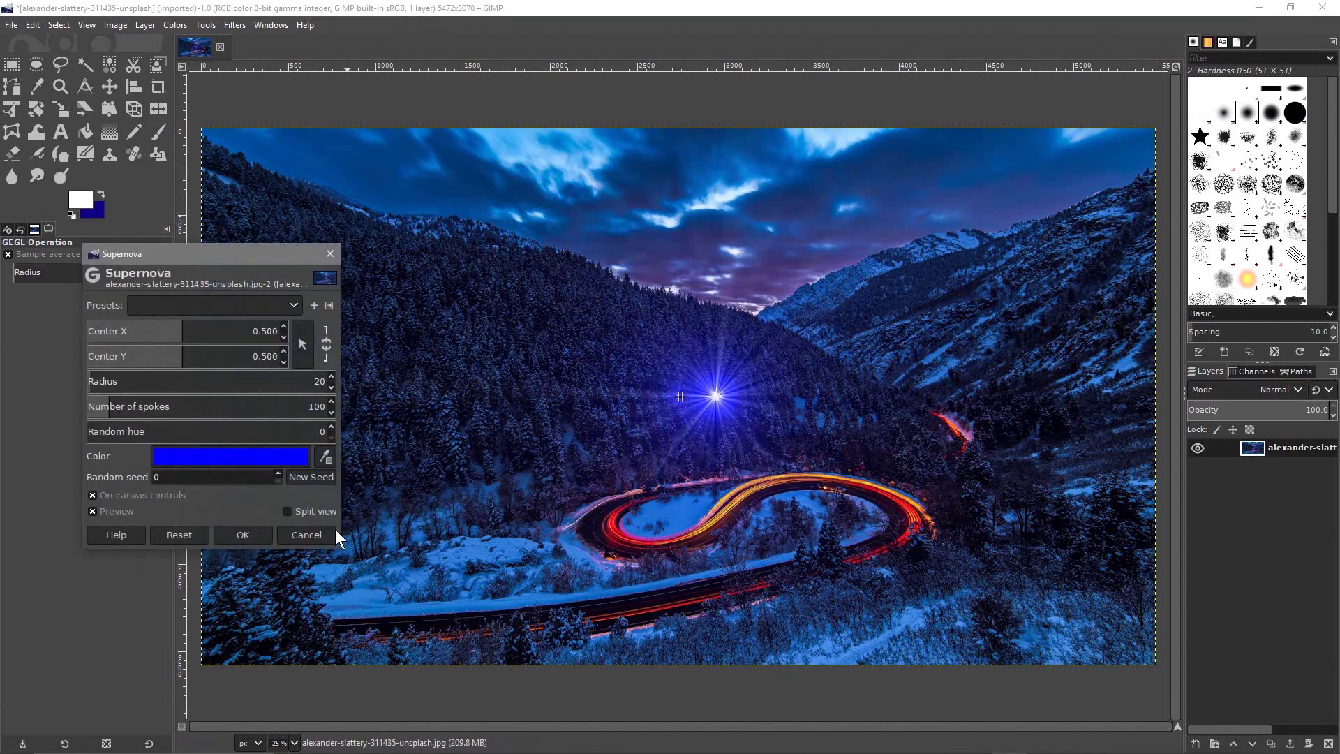
pyautogui.click(335, 532)
# - Desaturate the road photo to grayscale using the Luminance mode
pyautogui.click(115, 25)
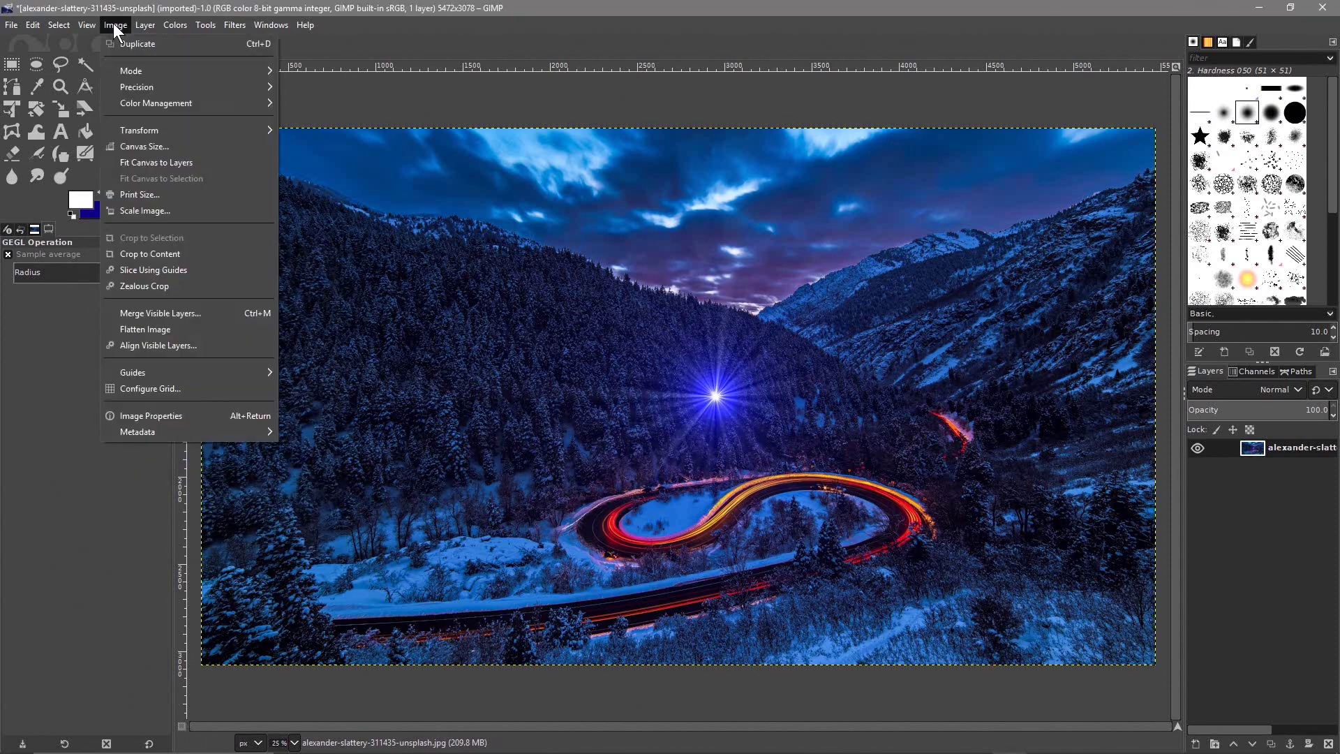
pyautogui.moveTo(198, 291)
pyautogui.moveTo(208, 303)
pyautogui.click(339, 324)
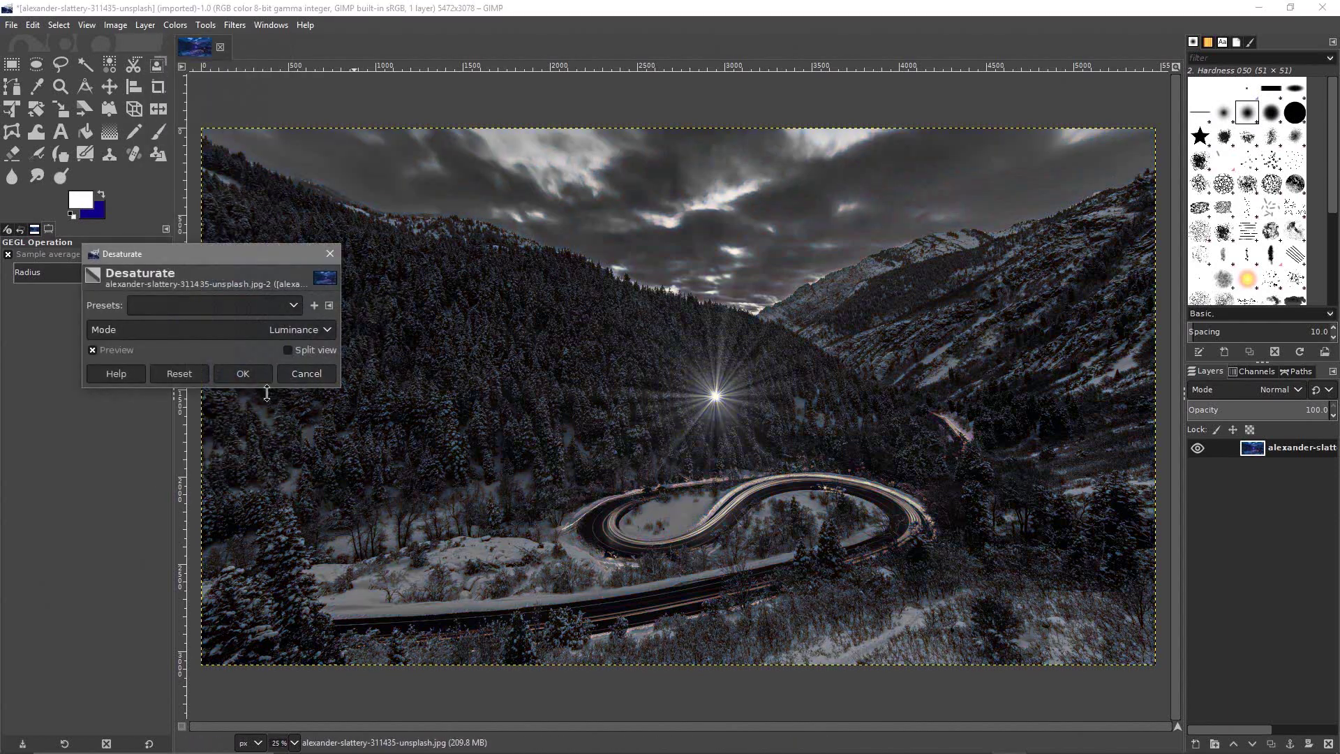
pyautogui.click(241, 373)
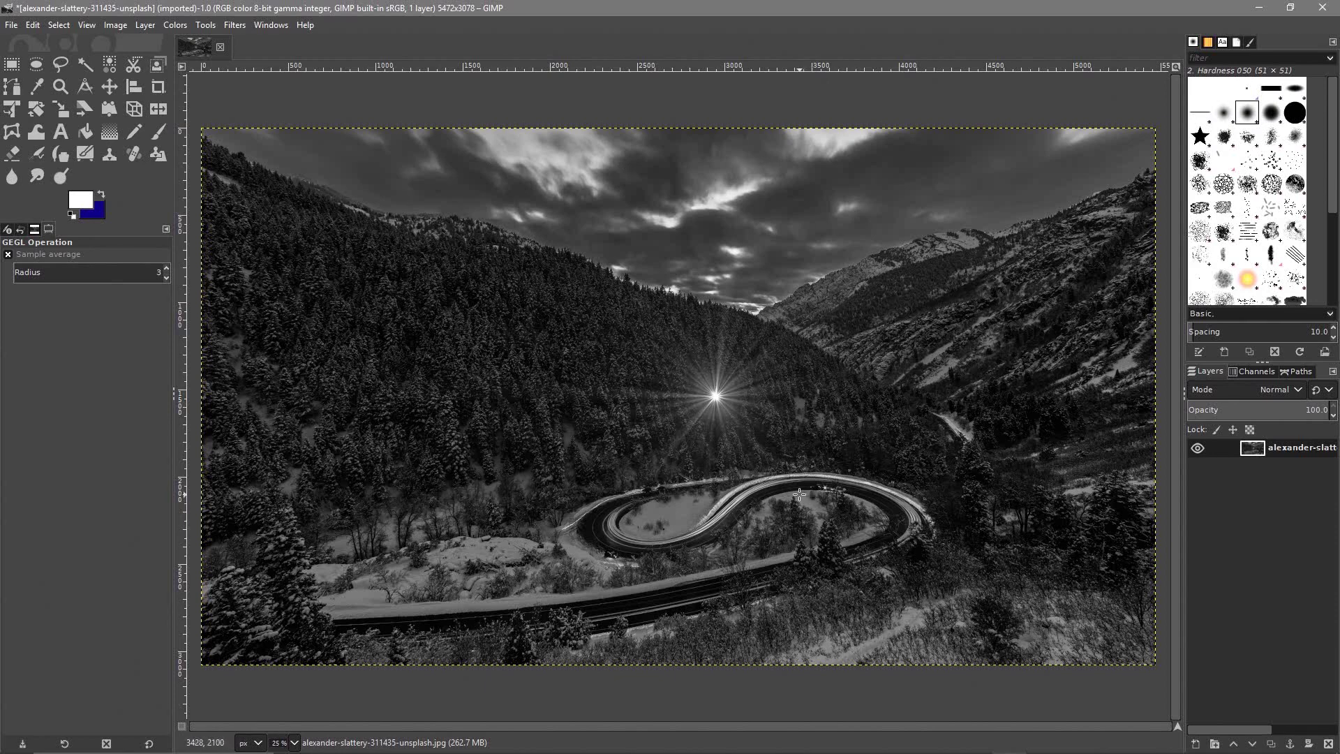
# - Quit GIMP, discarding the changes to the photo, and close the BG downloads folder window
pyautogui.click(1329, 7)
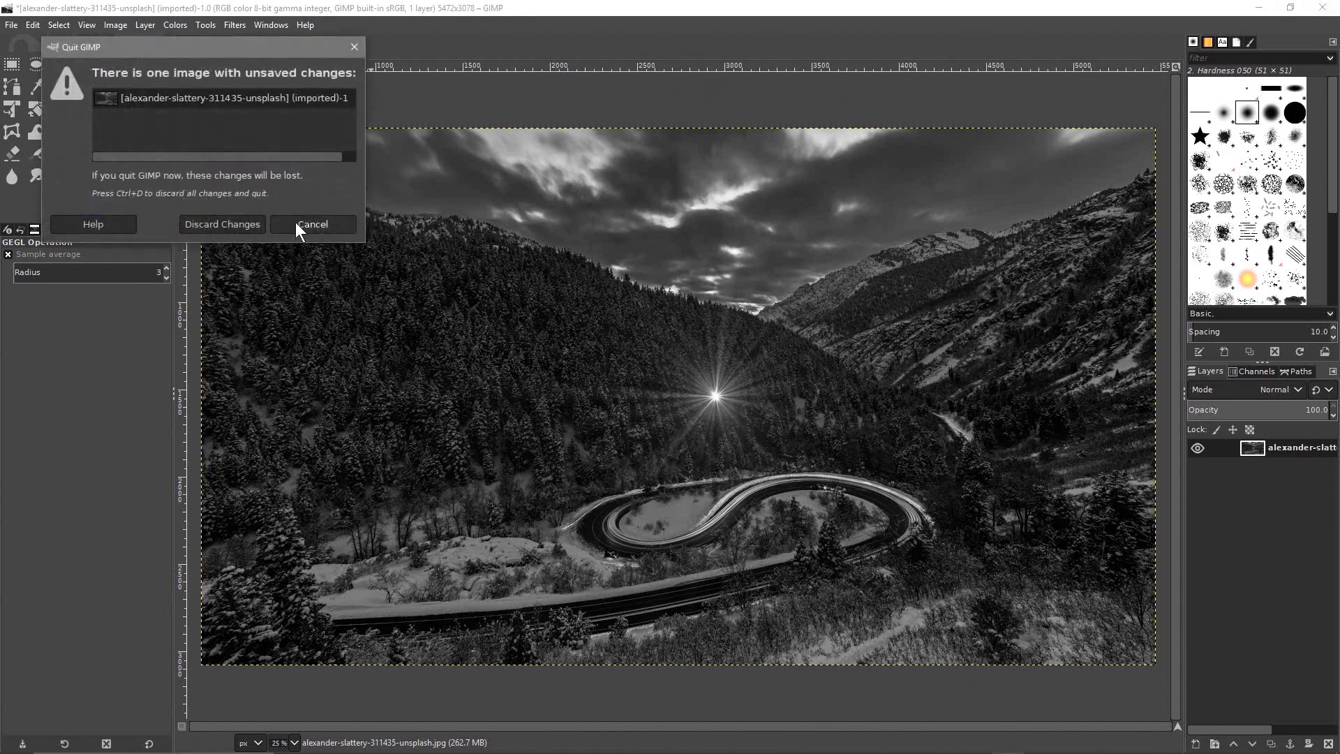
pyautogui.click(237, 224)
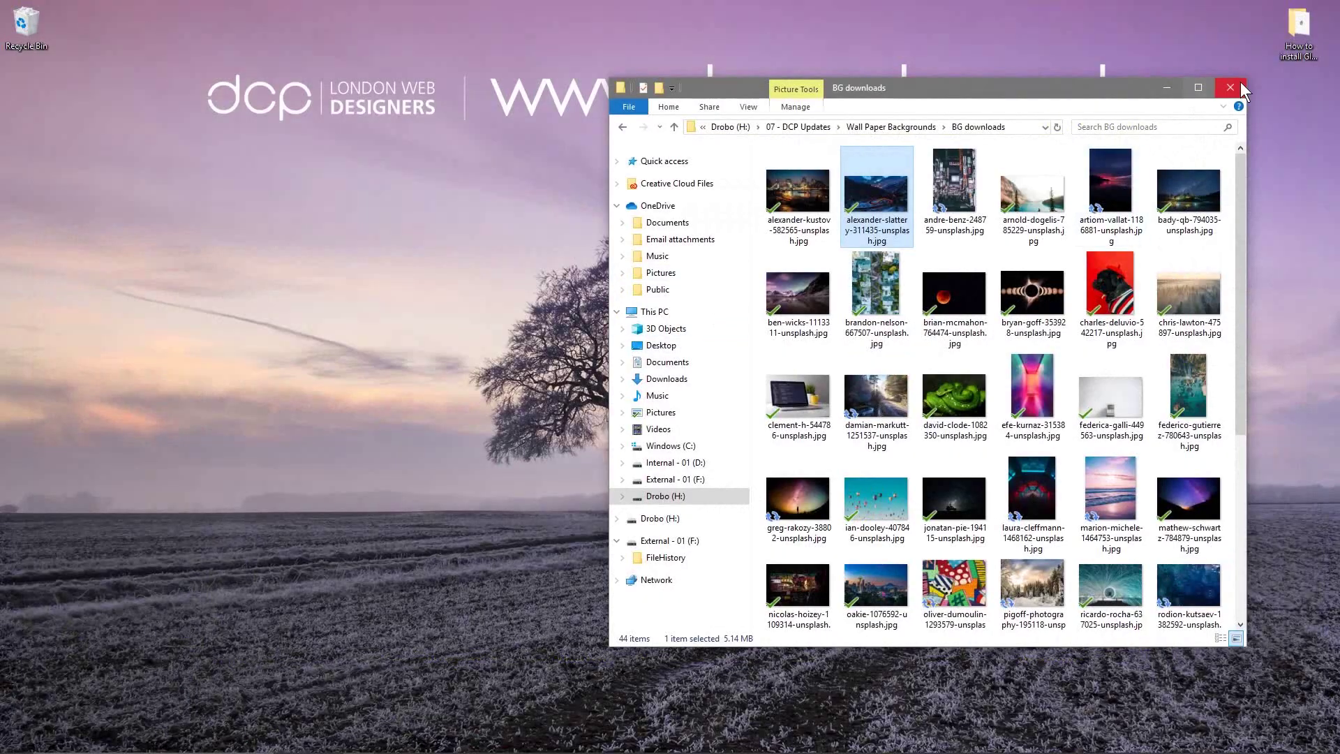
pyautogui.click(1227, 87)
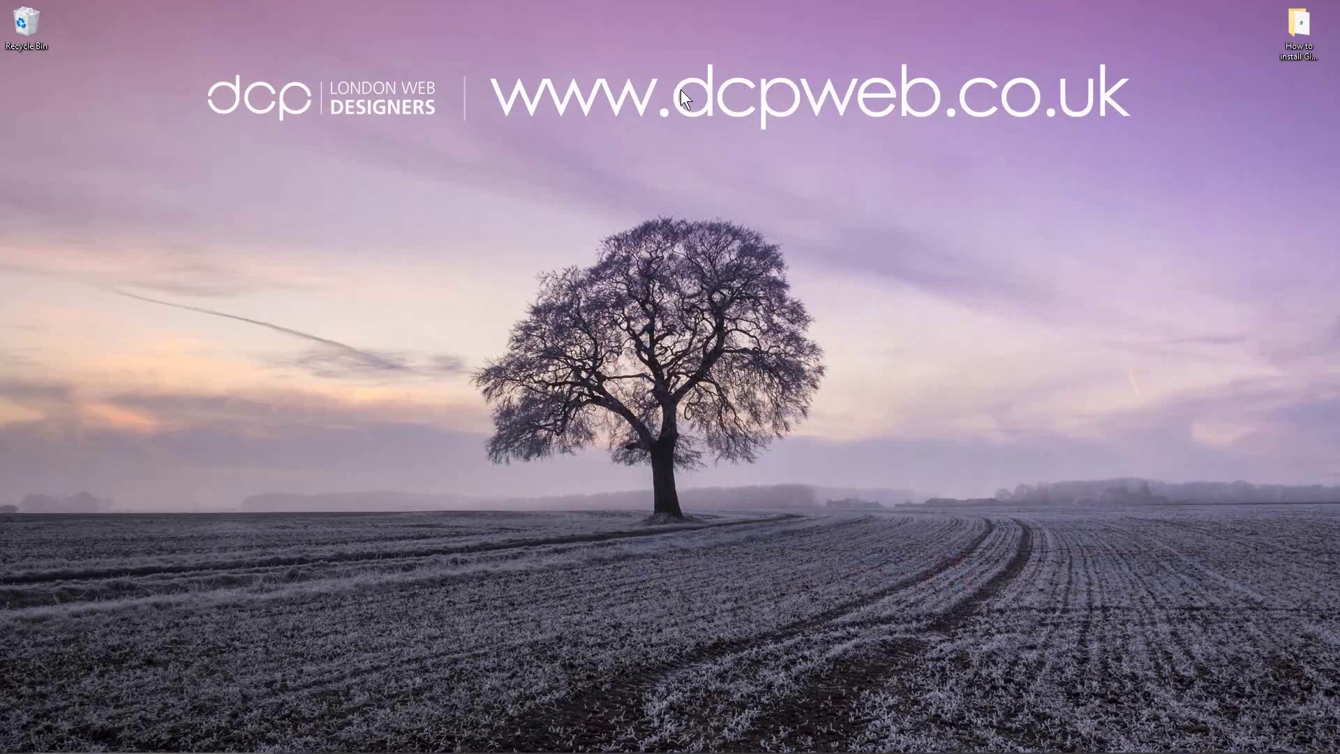